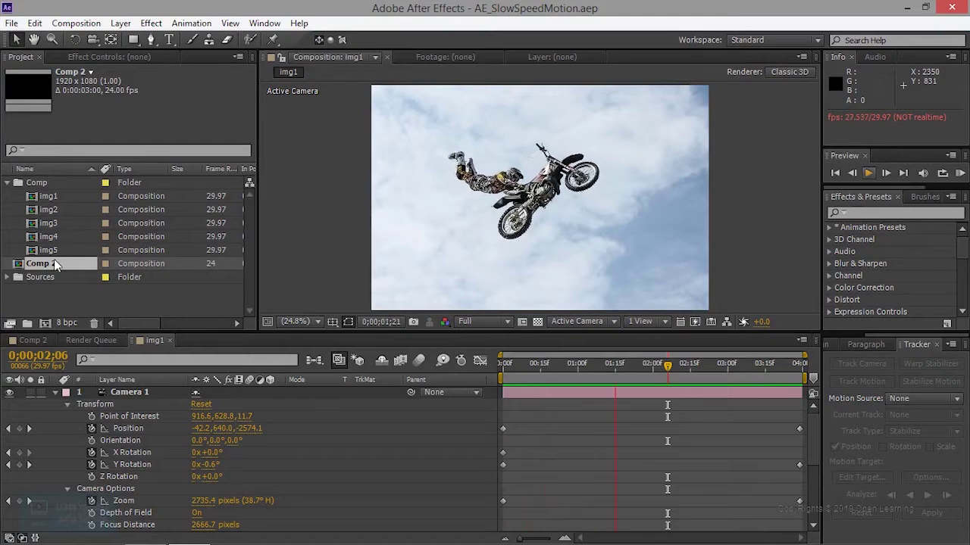
# - Open the img2 composition from the Project panel and toggle Layer 2 off and on
pyautogui.click(47, 198)
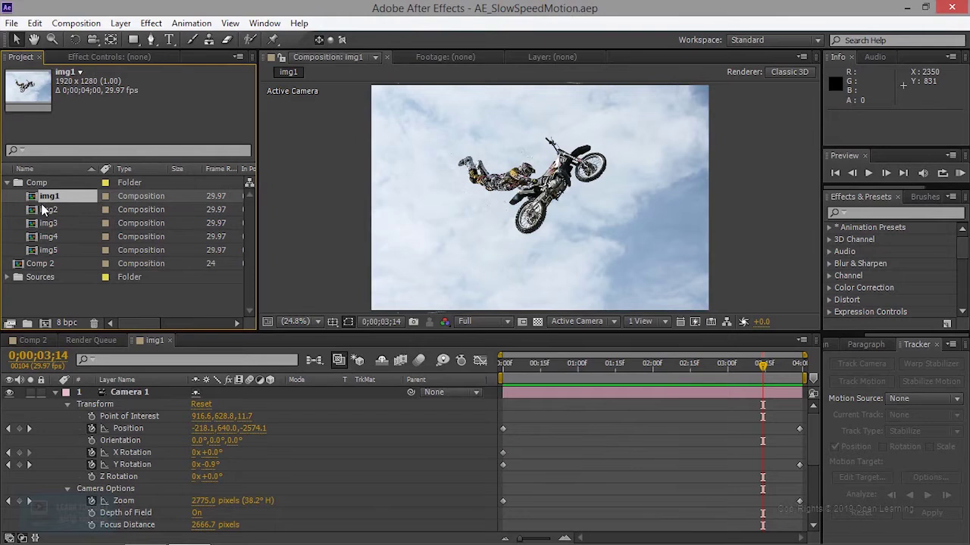
pyautogui.doubleClick(33, 212)
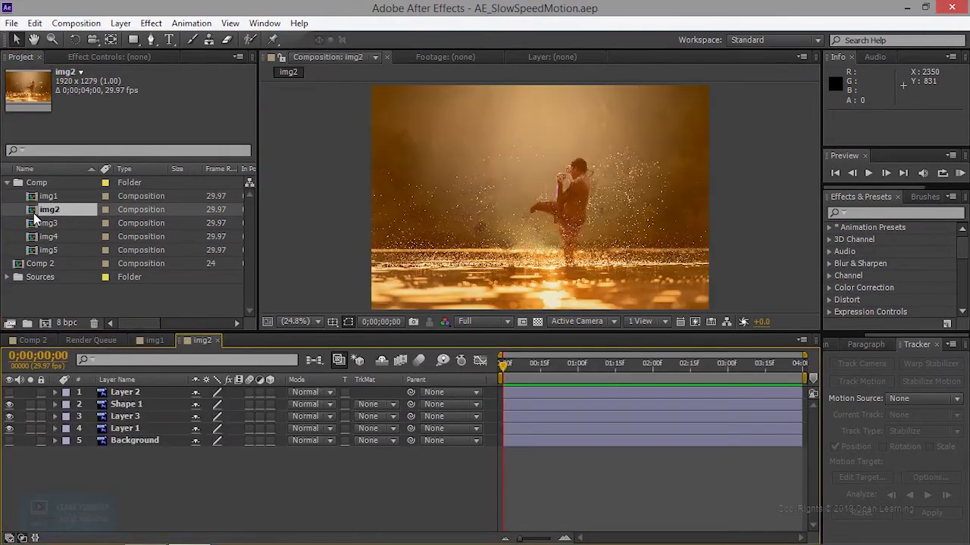
pyautogui.click(9, 392)
pyautogui.click(9, 392)
pyautogui.click(9, 393)
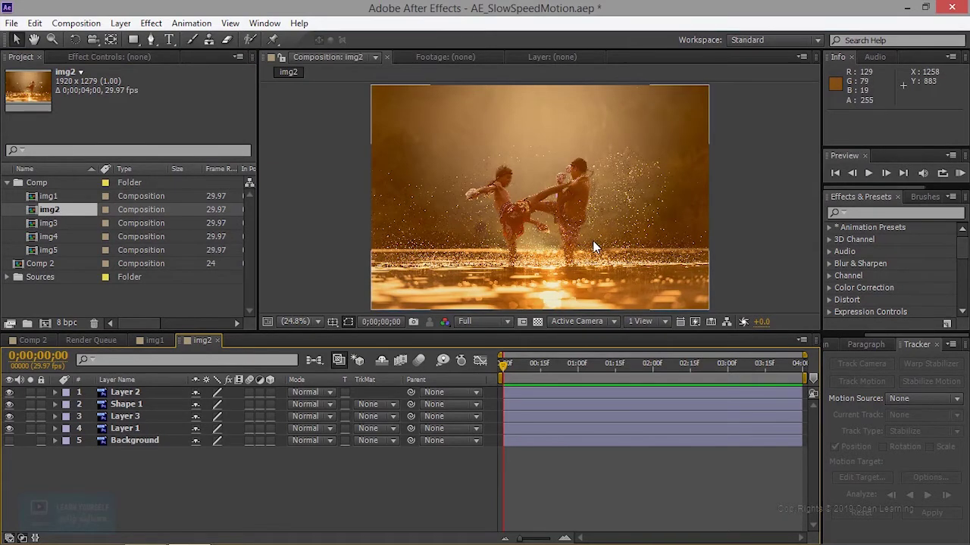
pyautogui.scroll(4, 591, 232)
pyautogui.scroll(-2, 590, 232)
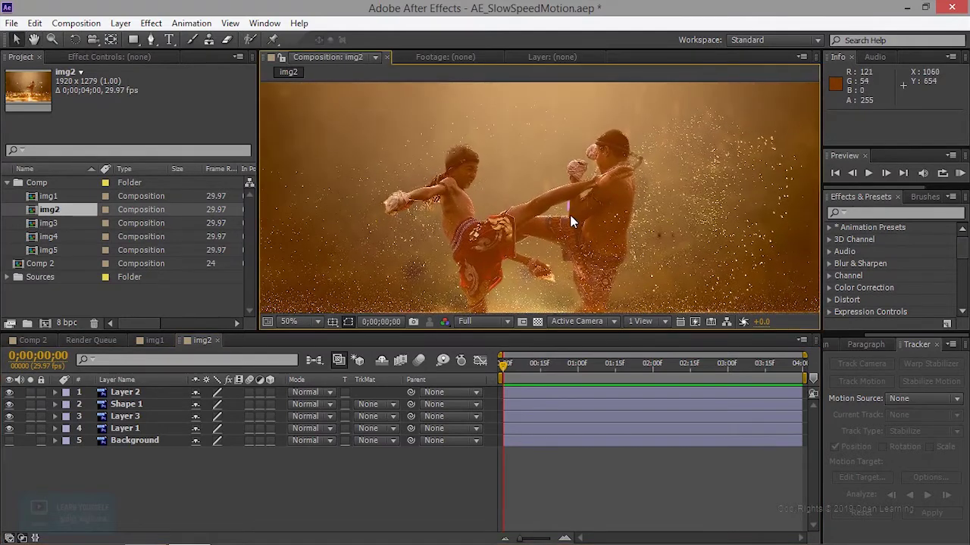
# - Pan the viewer over the fighters and hide and show Layer 2 again to see its content
pyautogui.press('h')
pyautogui.moveTo(550, 234)
pyautogui.mouseDown()
pyautogui.moveTo(552, 186)
pyautogui.moveTo(544, 227)
pyautogui.mouseUp()
pyautogui.press('v')
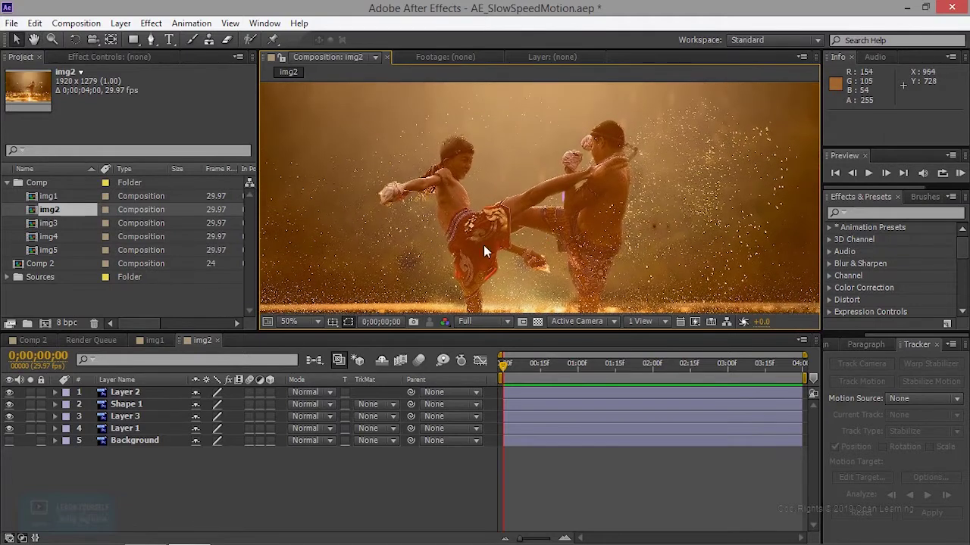
pyautogui.click(9, 392)
pyautogui.click(9, 394)
pyautogui.click(10, 393)
pyautogui.click(10, 392)
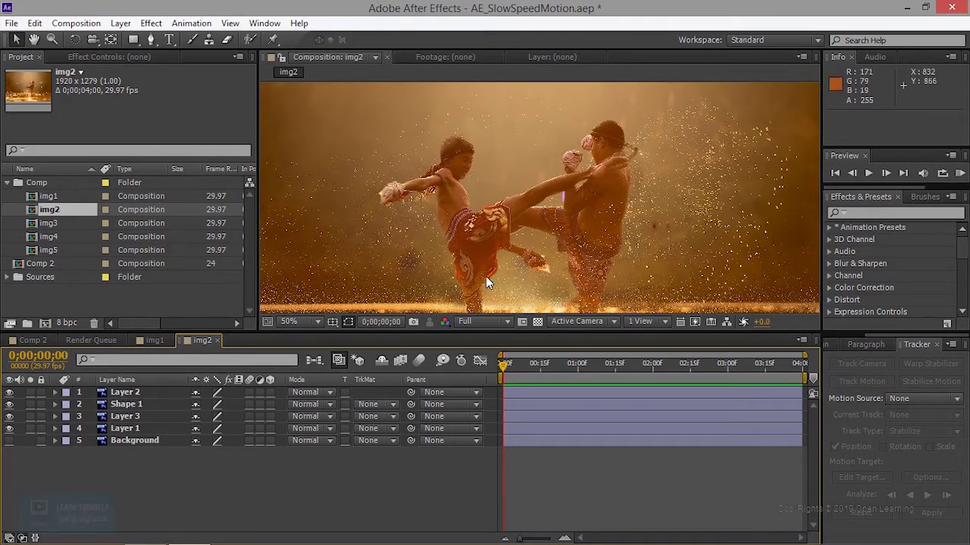
pyautogui.press('h')
pyautogui.moveTo(484, 284); pyautogui.dragTo(468, 222)
pyautogui.press('v')
# - Hide and show Shape 1, Layer 3, Layer 1 and Background in turn, leaving all five layers visible
pyautogui.click(9, 404)
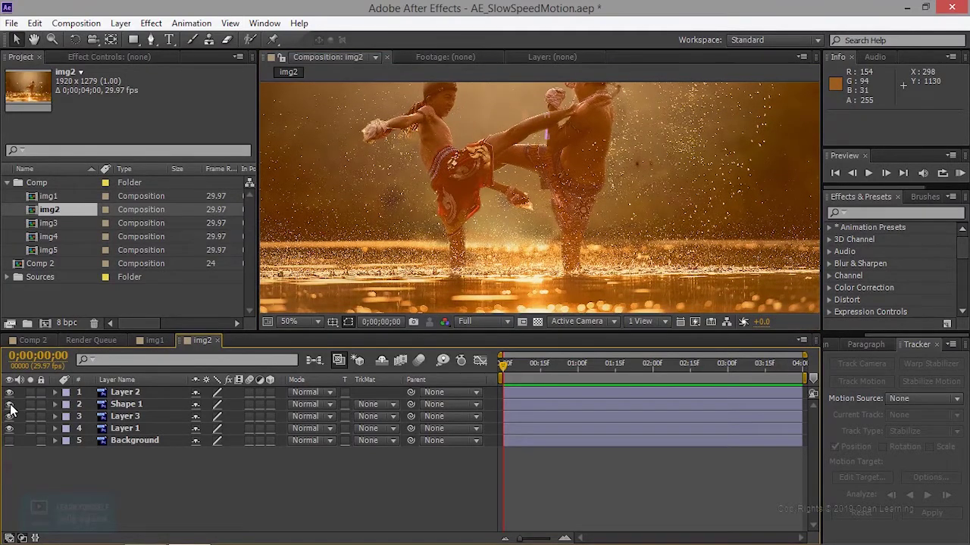
pyautogui.scroll(-1, 459, 236)
pyautogui.scroll(-1, 459, 236)
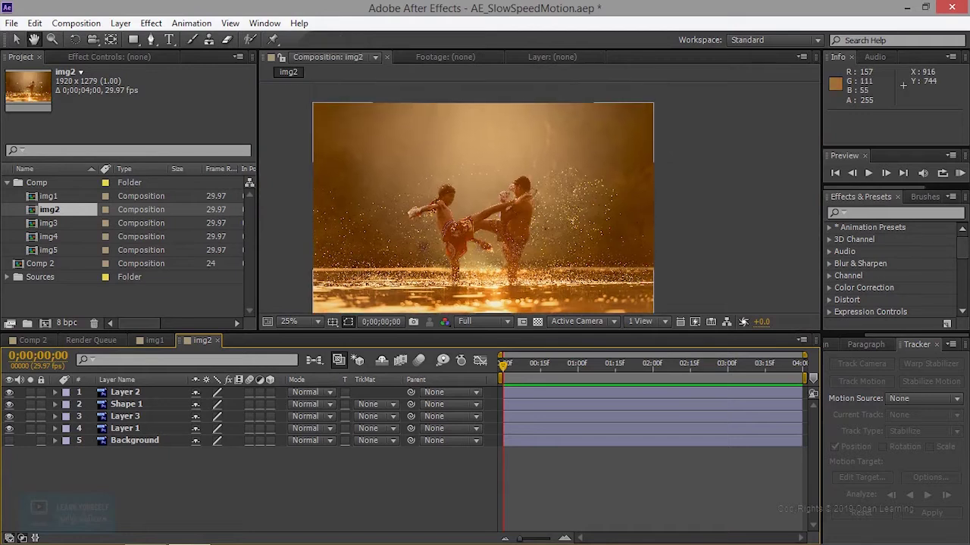
pyautogui.click(9, 404)
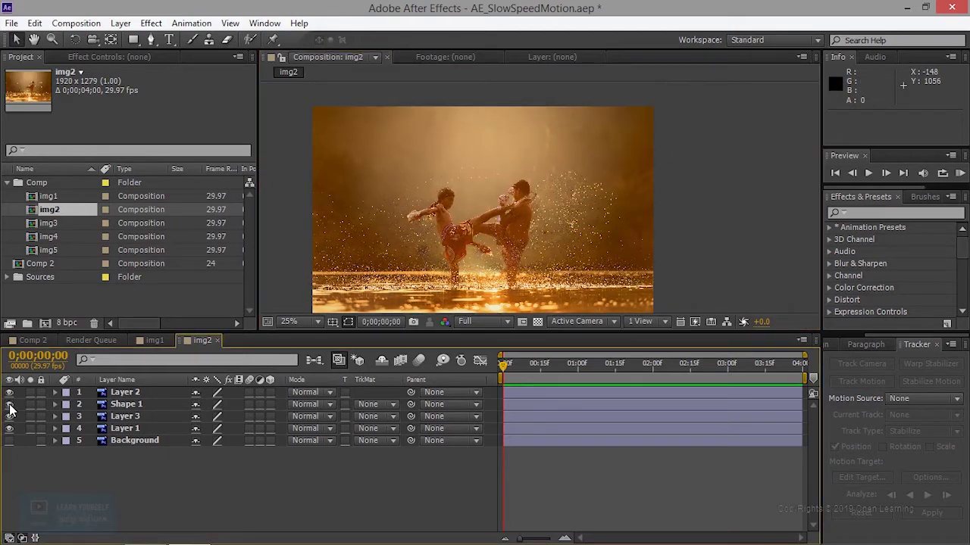
pyautogui.click(10, 417)
pyautogui.click(10, 417)
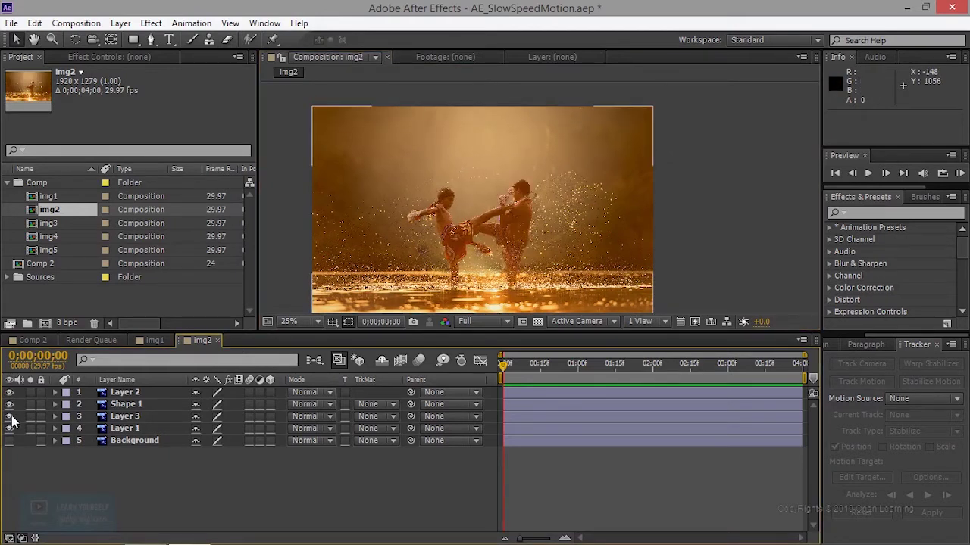
pyautogui.click(9, 428)
pyautogui.click(9, 429)
pyautogui.click(10, 439)
pyautogui.click(9, 439)
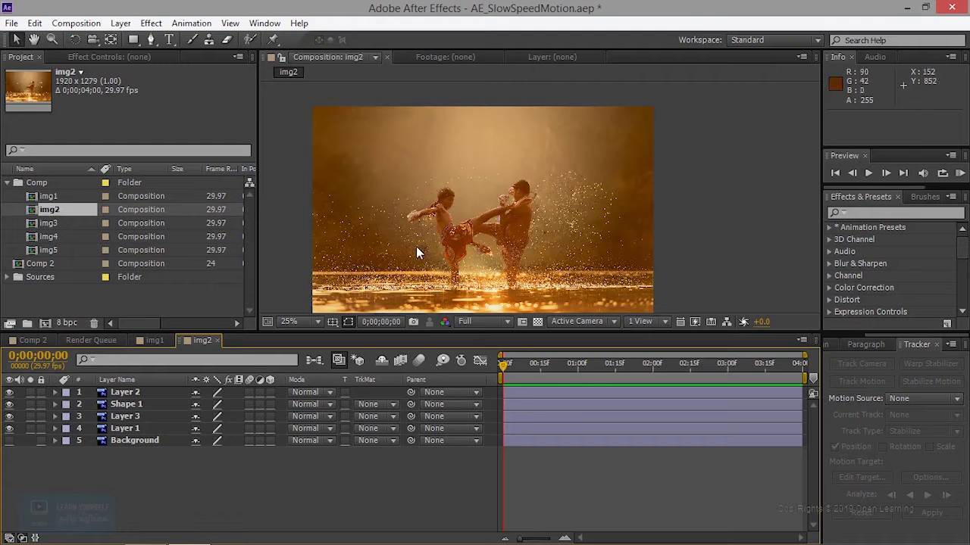
# - Select Layer 2 and use the Puppet Pin Tool to pin the boy's waist and kicking-leg tip
pyautogui.click(124, 391)
pyautogui.scroll(4, 438, 231)
pyautogui.scroll(2, 438, 231)
pyautogui.scroll(-2, 438, 232)
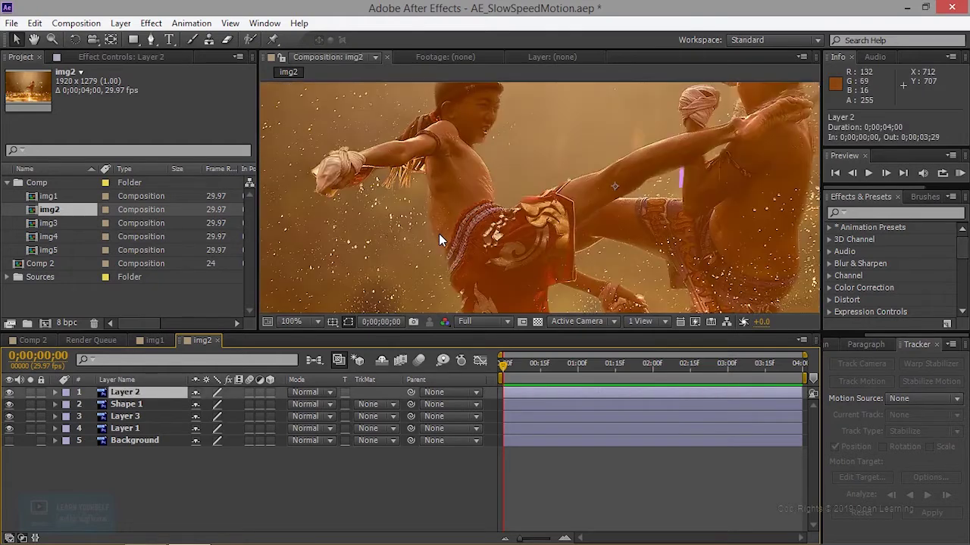
pyautogui.scroll(-2, 439, 234)
pyautogui.click(271, 41)
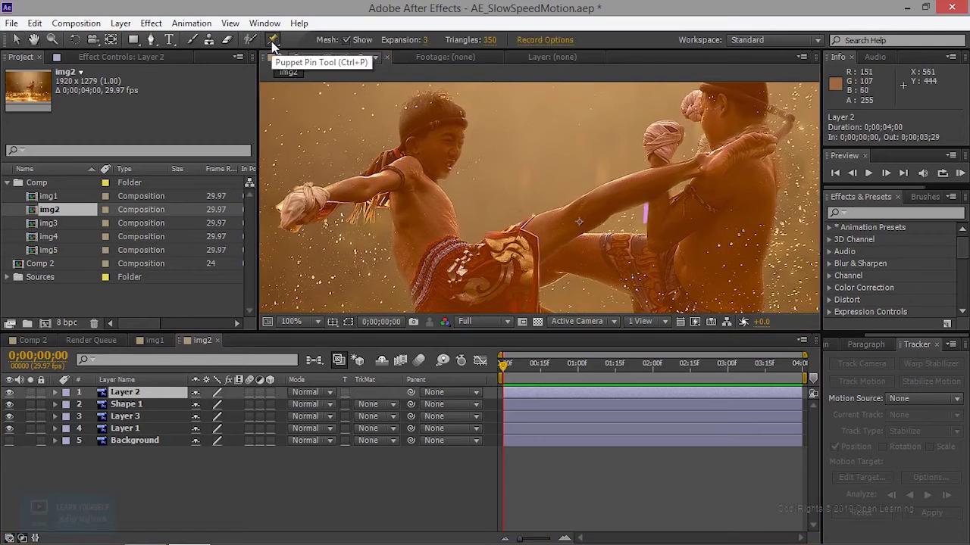
pyautogui.scroll(-2, 579, 222)
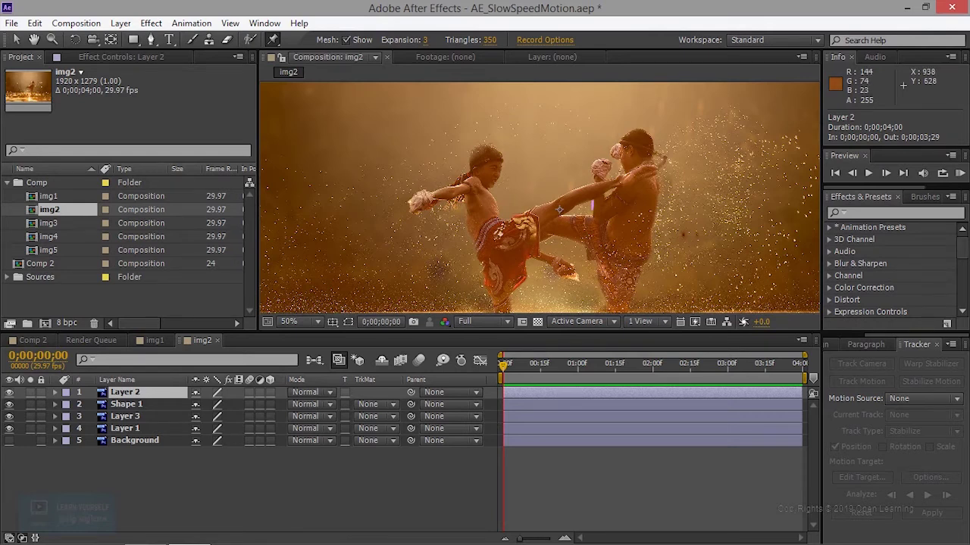
pyautogui.click(512, 234)
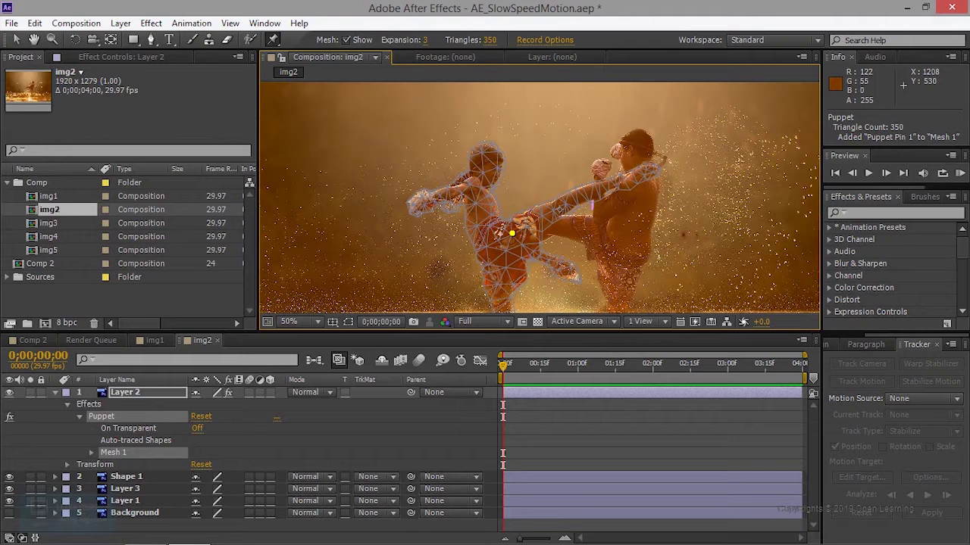
pyautogui.click(646, 170)
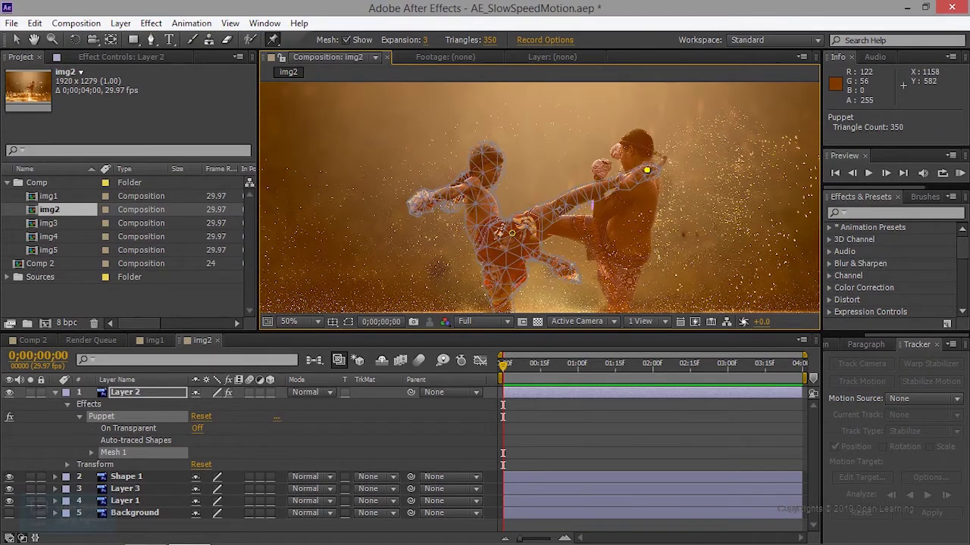
# - Test-pull the kicking-leg pin and undo it, then pin the boy's fist, shoulder and head
pyautogui.moveTo(646, 171)
pyautogui.mouseDown()
pyautogui.moveTo(645, 180)
pyautogui.moveTo(645, 170)
pyautogui.mouseUp()
pyautogui.hotkey('ctrl', 'z')
pyautogui.scroll(-3, 540, 198)
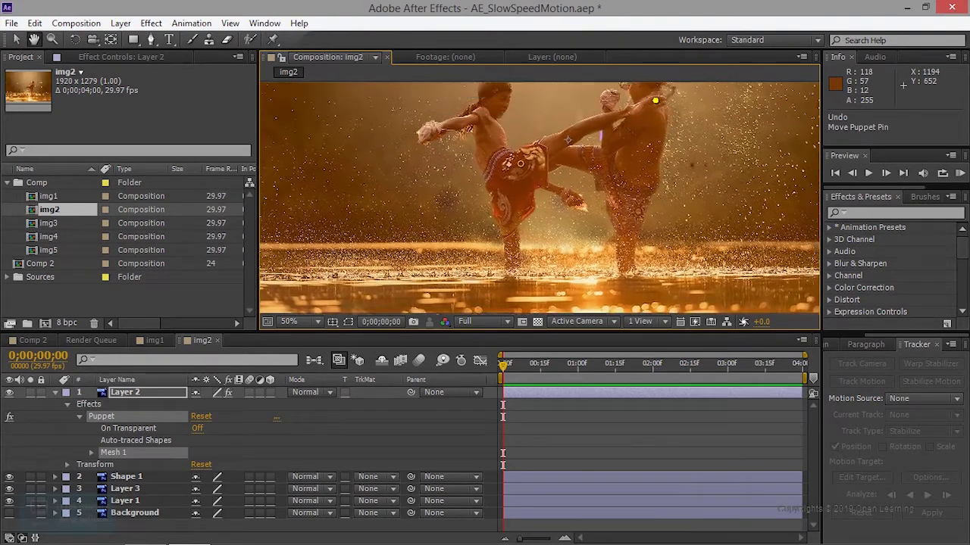
pyautogui.hotkey('ctrl', 'p')
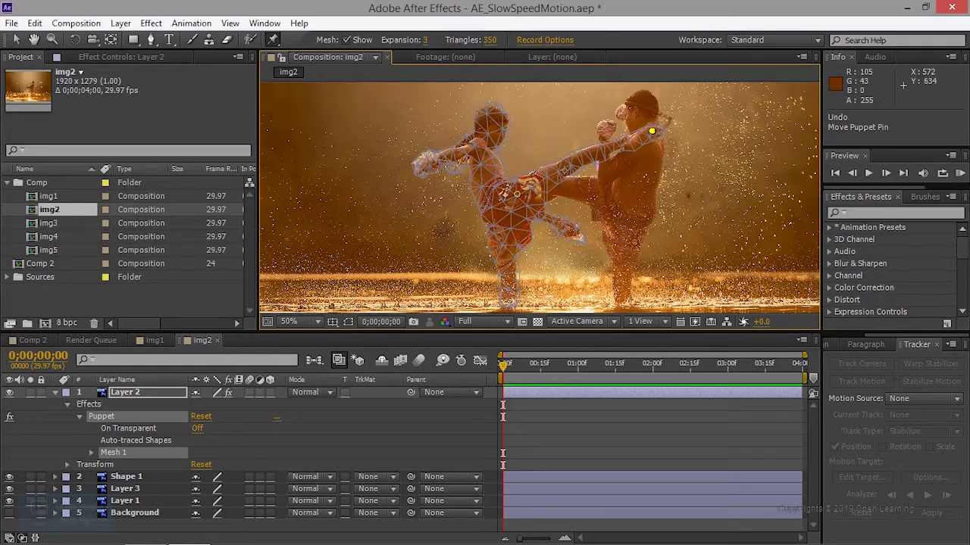
pyautogui.click(422, 163)
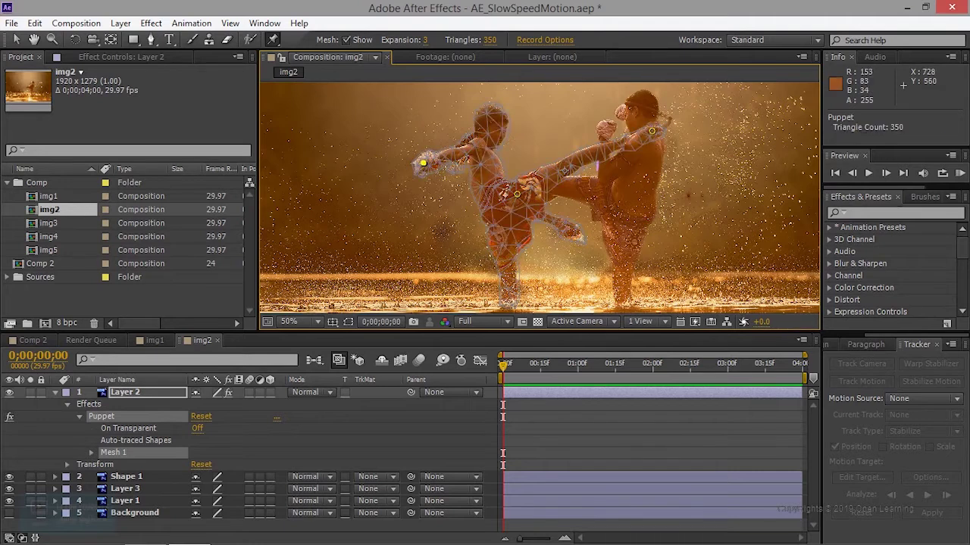
pyautogui.click(478, 142)
pyautogui.click(494, 115)
# - Pin the boy's standing foot, undoing trial head-pin nudges, and move the playhead to the last frame
pyautogui.moveTo(494, 115); pyautogui.dragTo(496, 116)
pyautogui.hotkey('ctrl', 'z')
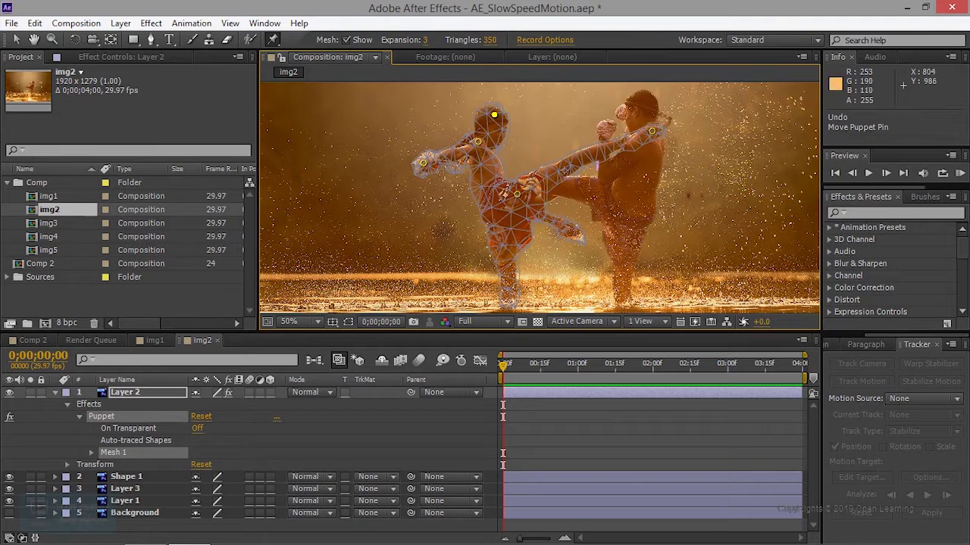
pyautogui.click(509, 292)
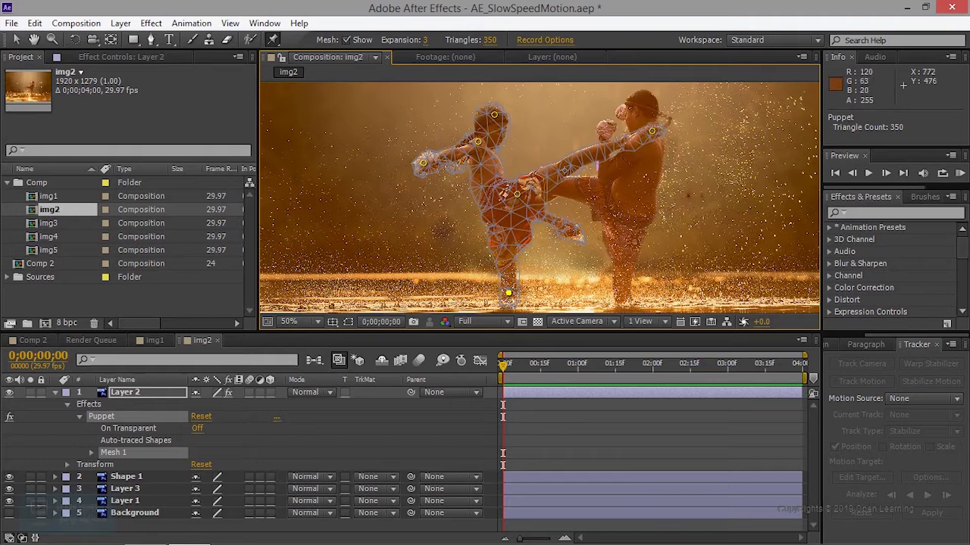
pyautogui.moveTo(493, 115); pyautogui.dragTo(490, 112)
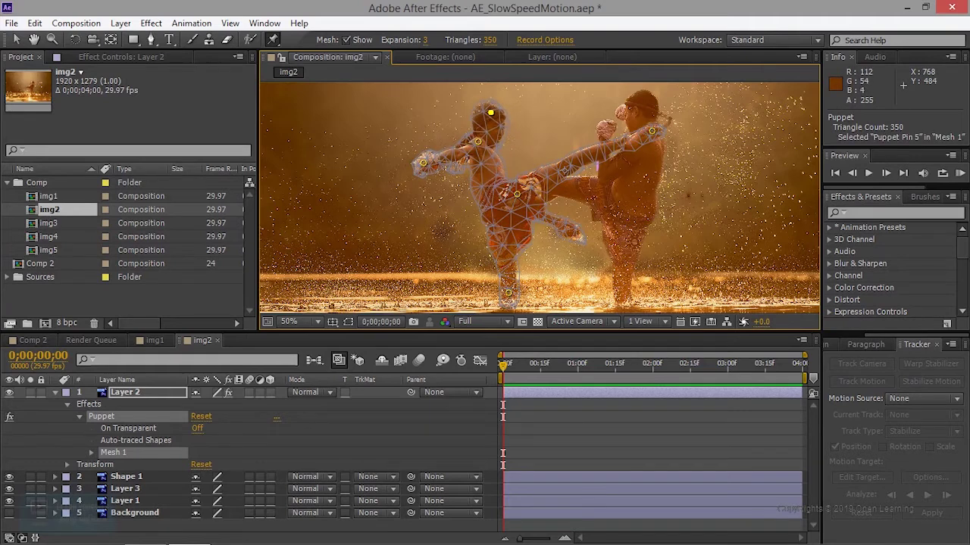
pyautogui.hotkey('ctrl', 'z')
pyautogui.moveTo(505, 368); pyautogui.dragTo(809, 364)
pyautogui.moveTo(728, 376); pyautogui.dragTo(814, 376)
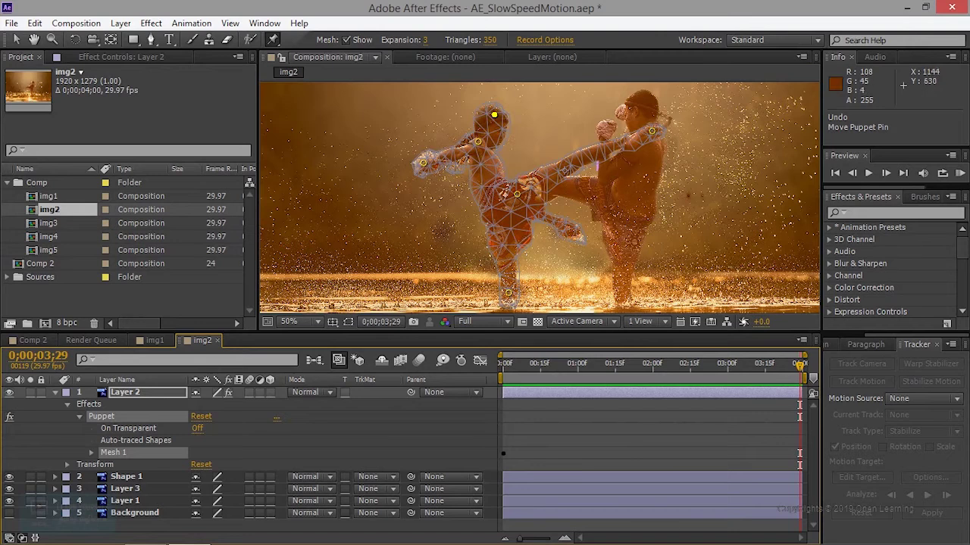
# - Lower the kicking-foot pin (Puppet Pin 2) on the last frame
pyautogui.click(652, 131)
pyautogui.moveTo(652, 131); pyautogui.dragTo(653, 144)
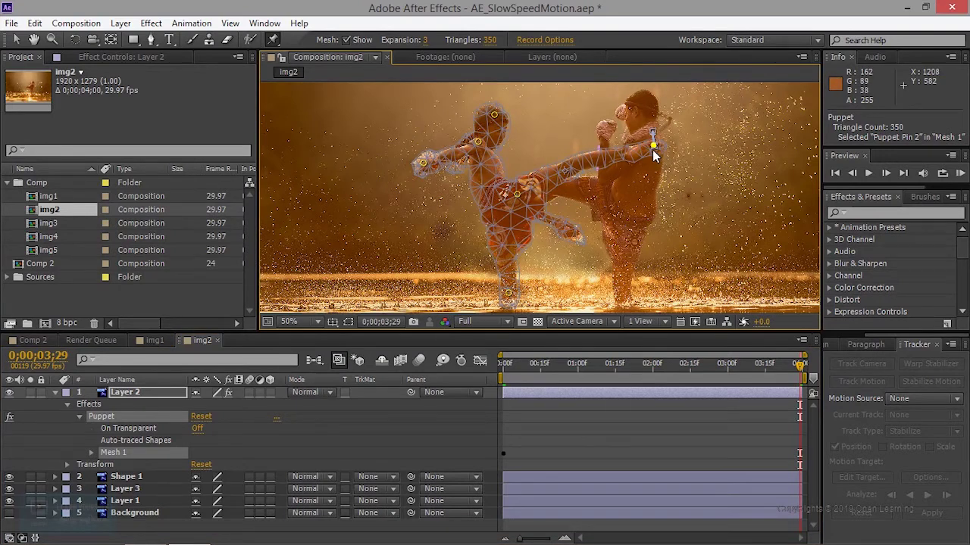
pyautogui.moveTo(652, 143); pyautogui.dragTo(655, 149)
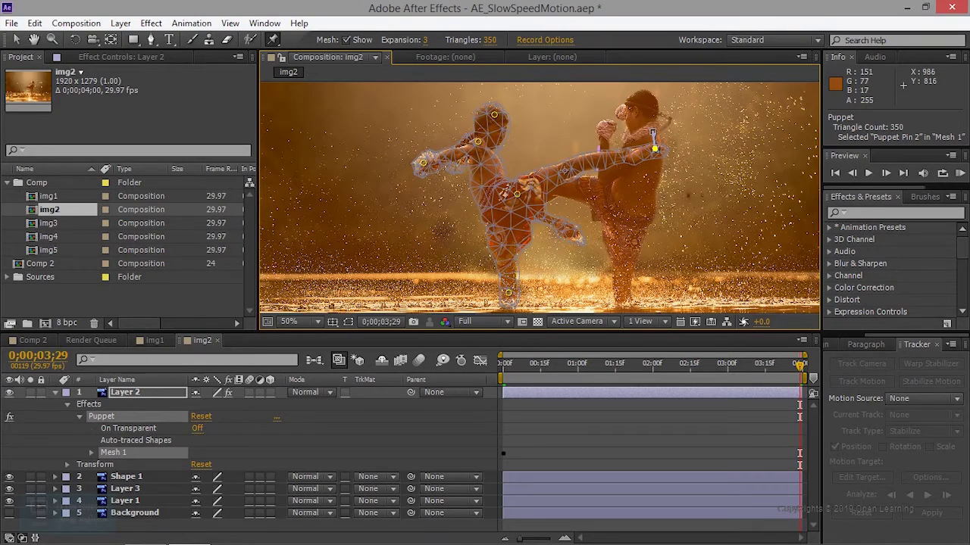
# - Add pins on the boy's leg and body, raise the leg pin slightly, and return to 0;00;00;00
pyautogui.click(573, 233)
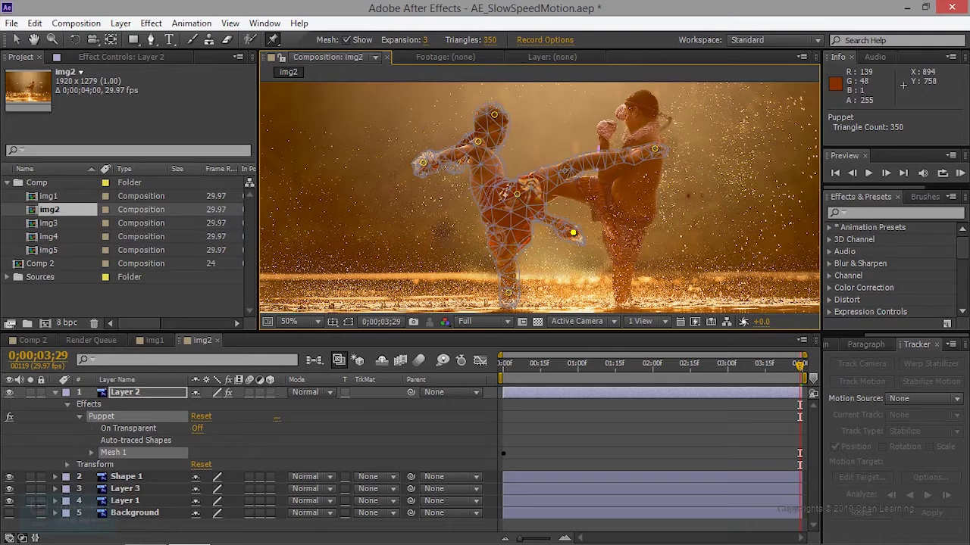
pyautogui.click(540, 216)
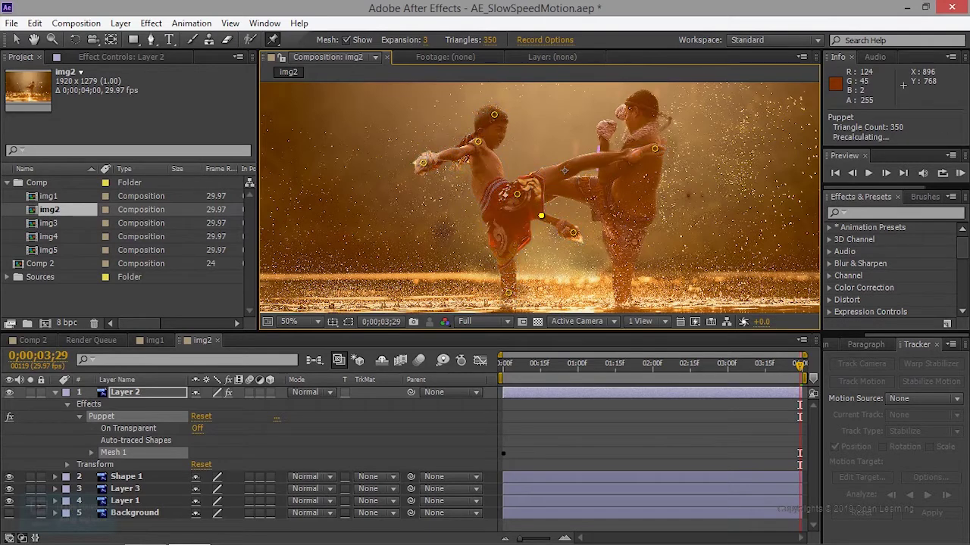
pyautogui.moveTo(574, 233); pyautogui.dragTo(576, 228)
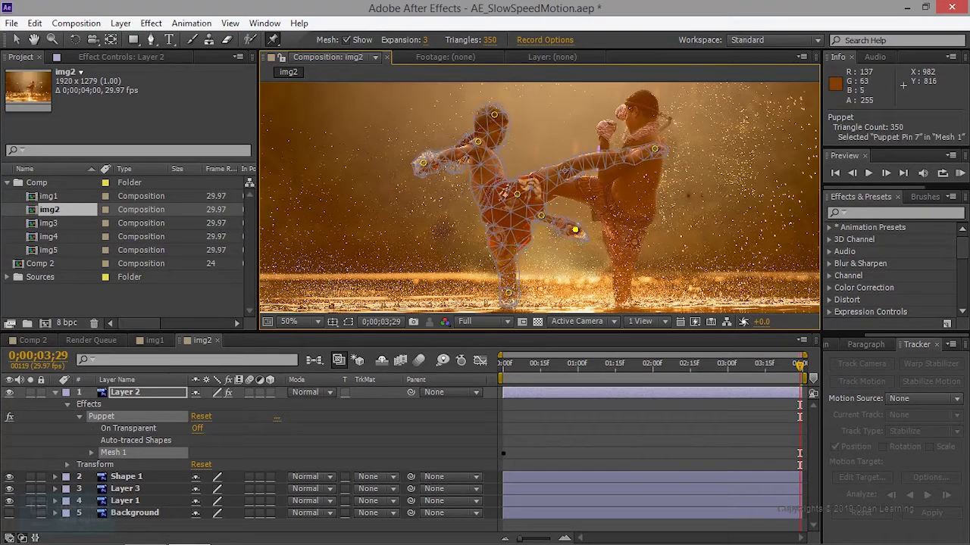
pyautogui.moveTo(576, 228); pyautogui.dragTo(576, 229)
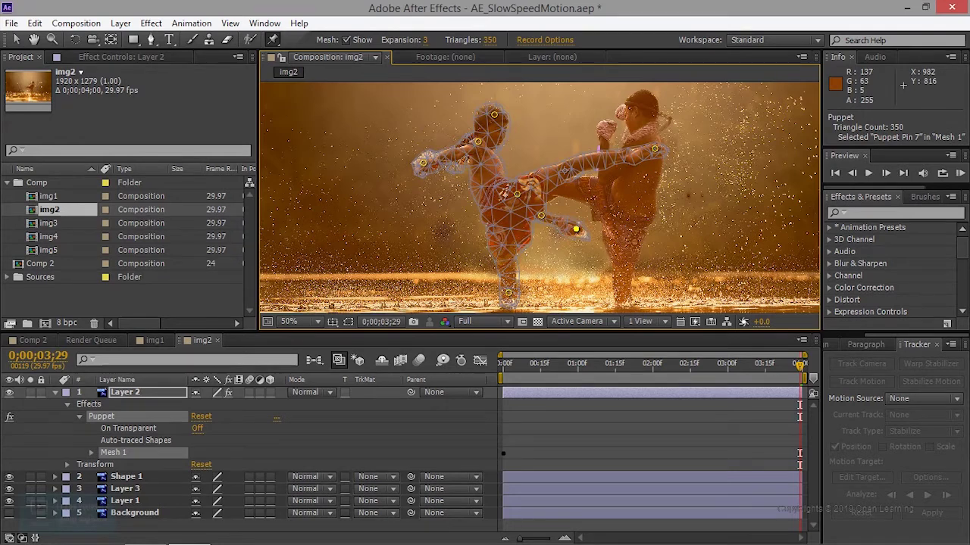
pyautogui.moveTo(576, 228); pyautogui.dragTo(576, 226)
pyautogui.moveTo(800, 367); pyautogui.dragTo(438, 373)
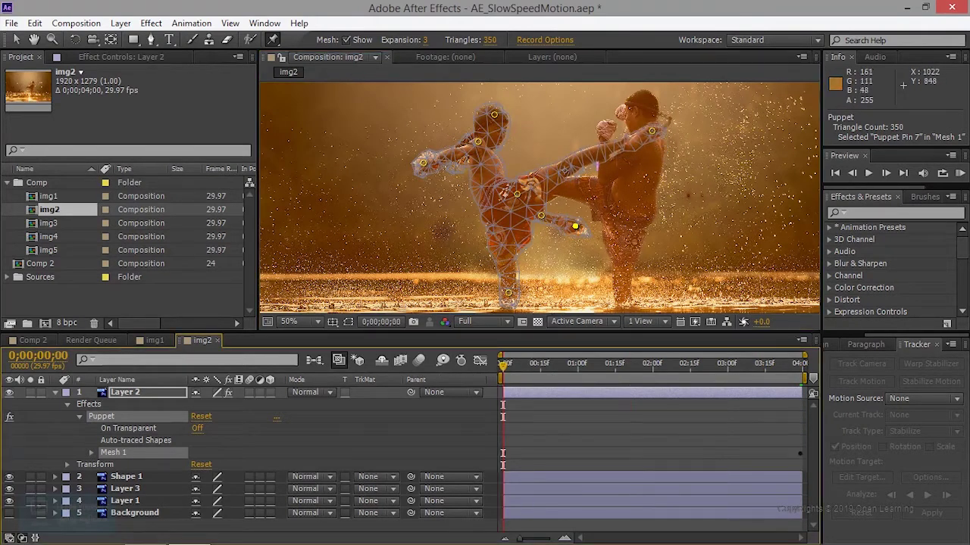
# - Shift the leg pin slightly at the first frame, scrub the motion, then jump to the last frame
pyautogui.moveTo(576, 226); pyautogui.dragTo(573, 231)
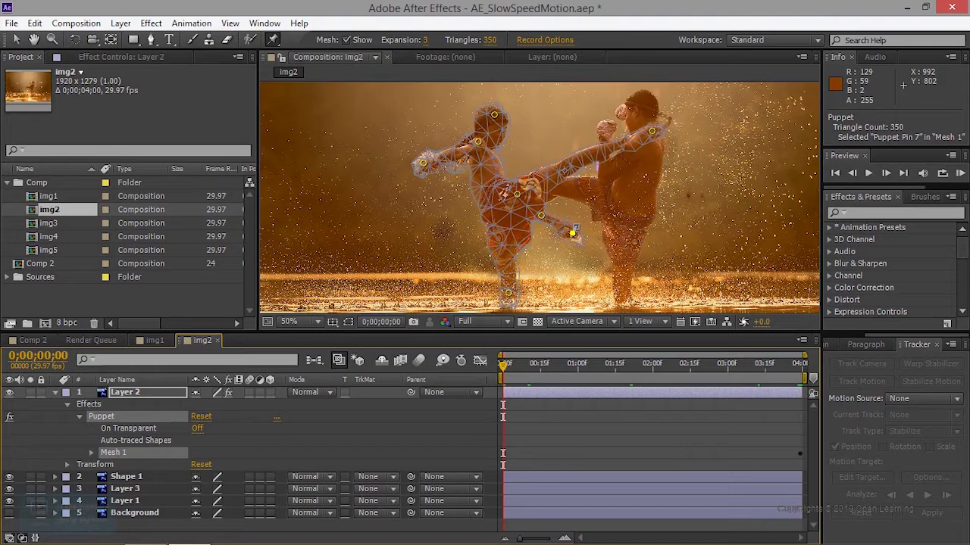
pyautogui.moveTo(506, 371); pyautogui.dragTo(765, 359)
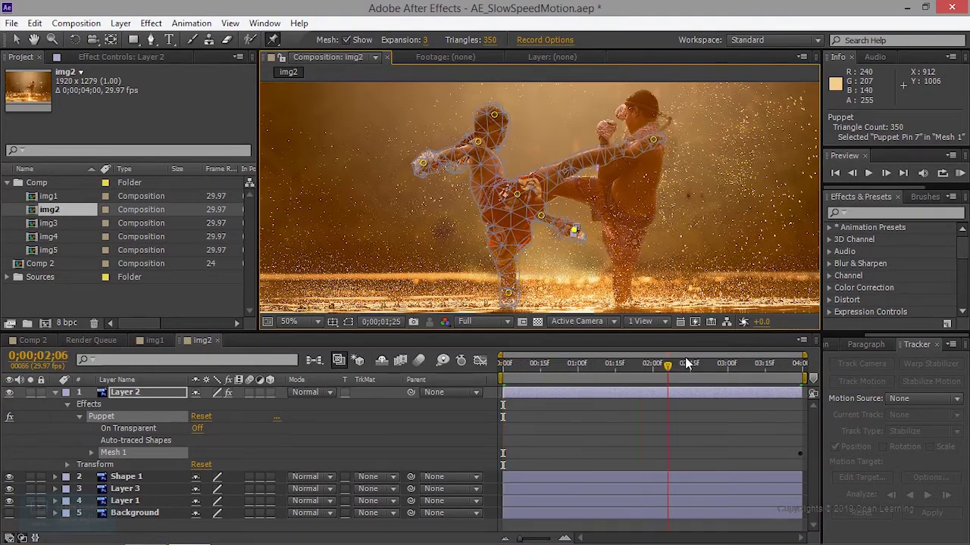
pyautogui.press('Home')
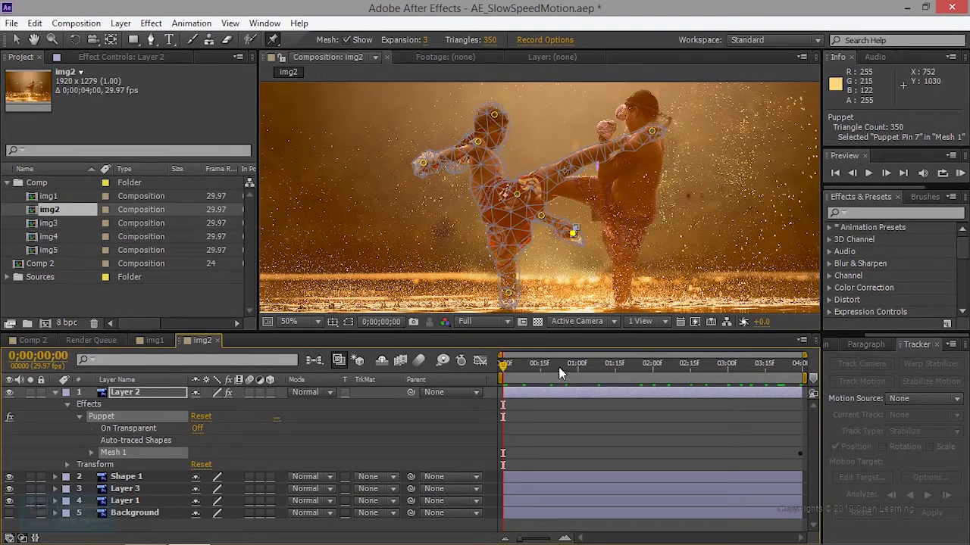
pyautogui.moveTo(506, 370); pyautogui.dragTo(854, 362)
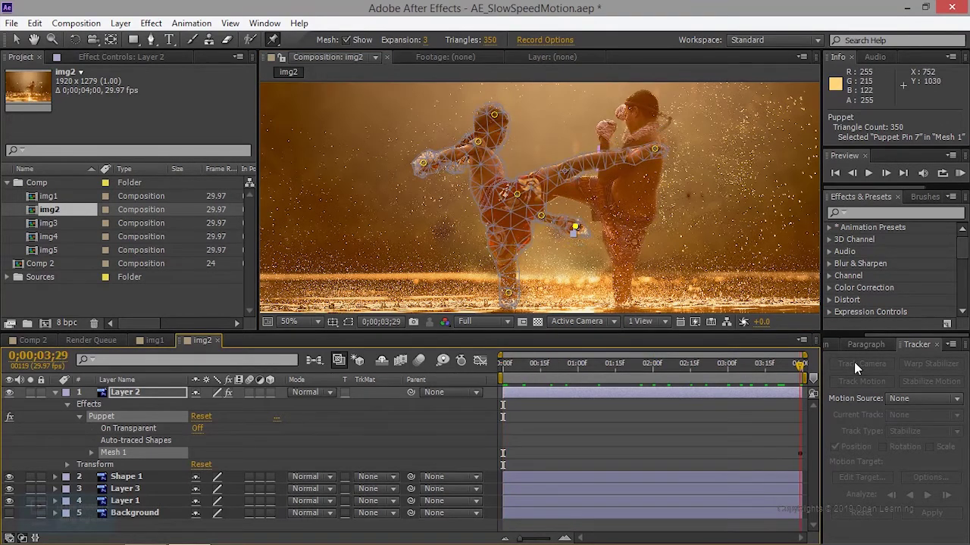
# - Nudge the fist, shoulder and head pins on the last frame, then hide the mesh by selecting Layer 2
pyautogui.moveTo(423, 162); pyautogui.dragTo(425, 178)
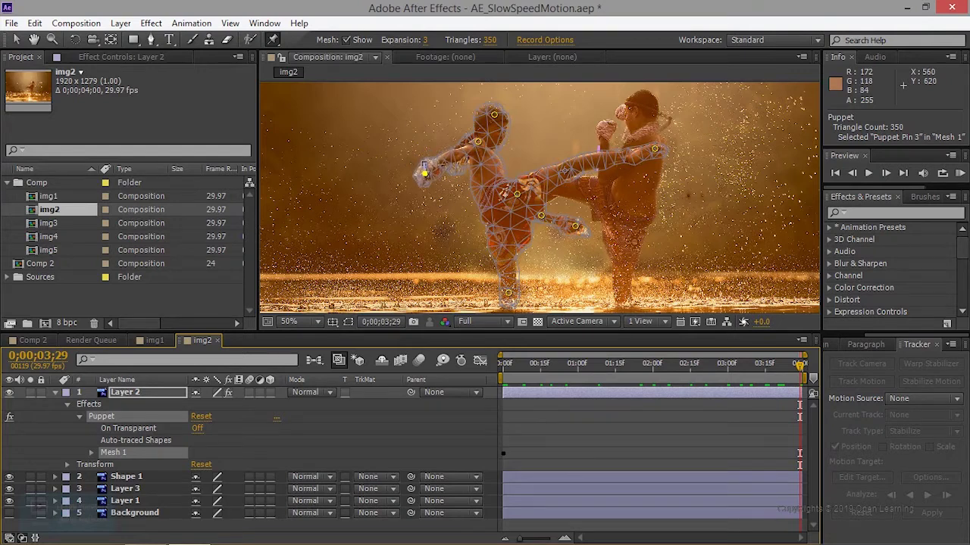
pyautogui.moveTo(425, 178); pyautogui.dragTo(426, 176)
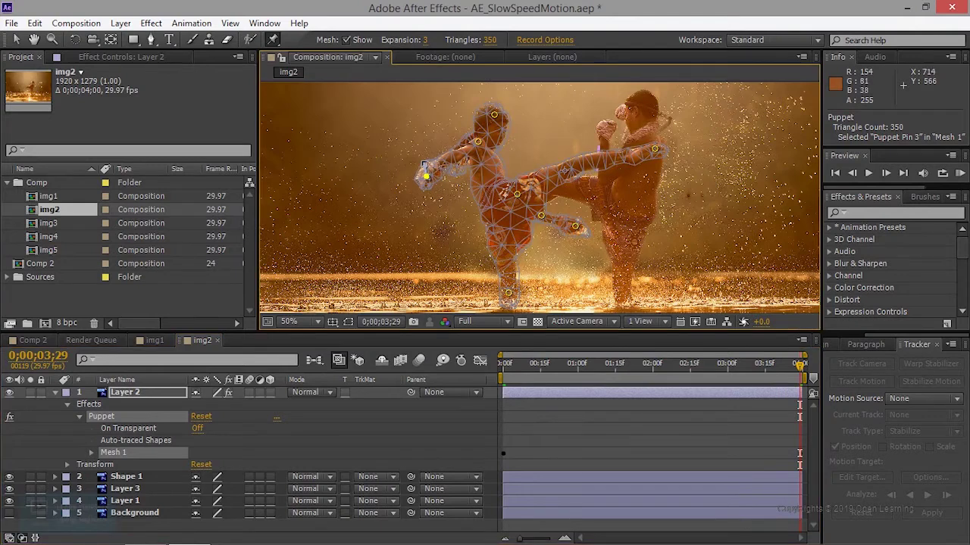
pyautogui.moveTo(478, 142); pyautogui.dragTo(478, 143)
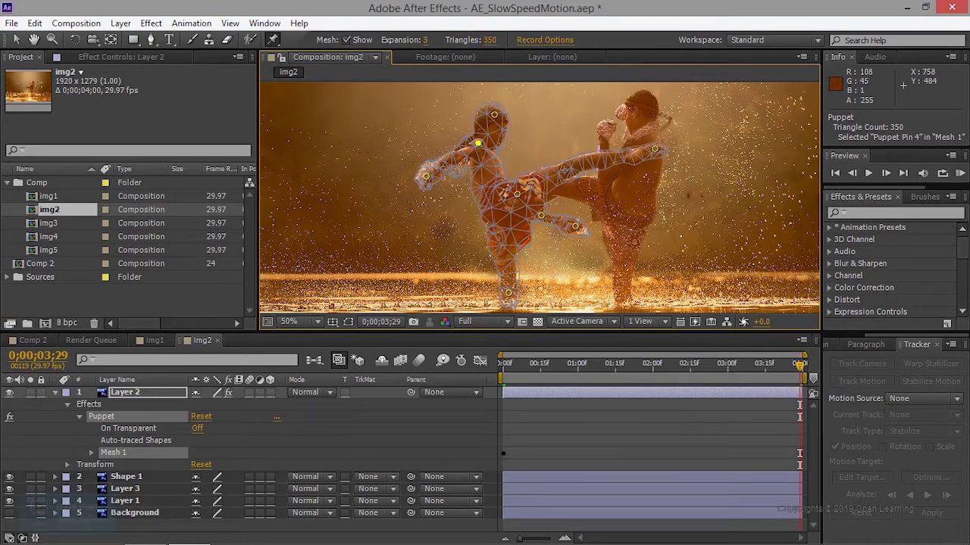
pyautogui.moveTo(495, 115); pyautogui.dragTo(493, 115)
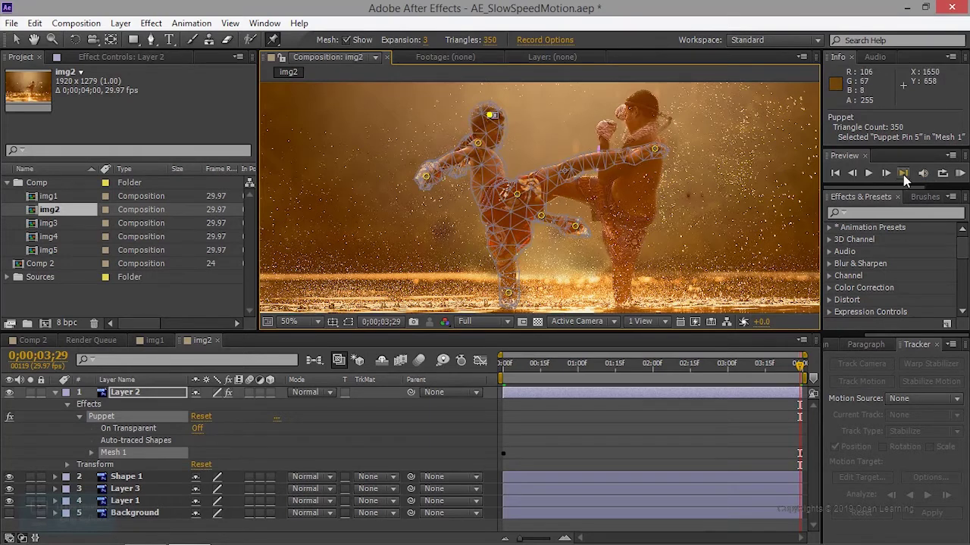
pyautogui.click(125, 393)
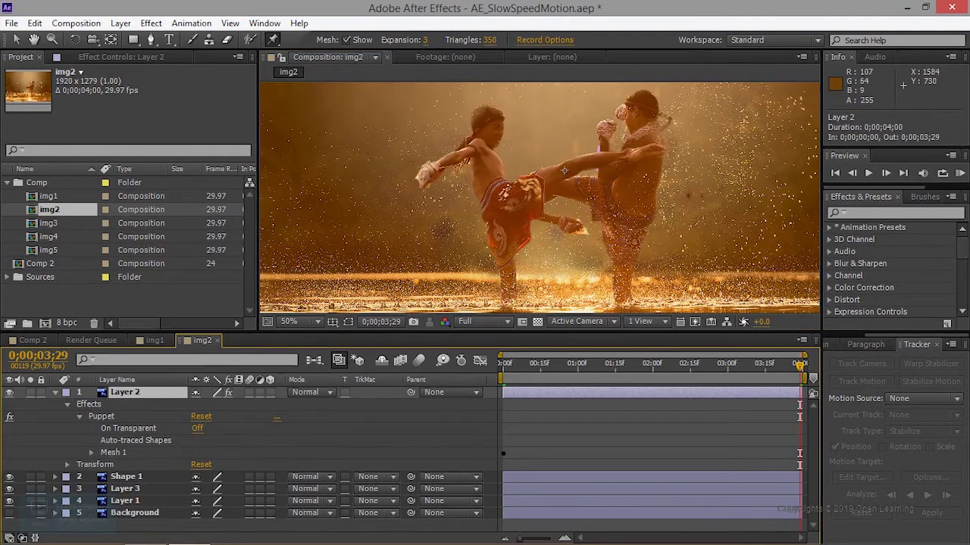
# - Run a RAM preview of img2 with numpad 0, then deselect Layer 2
pyautogui.press('KP_0')
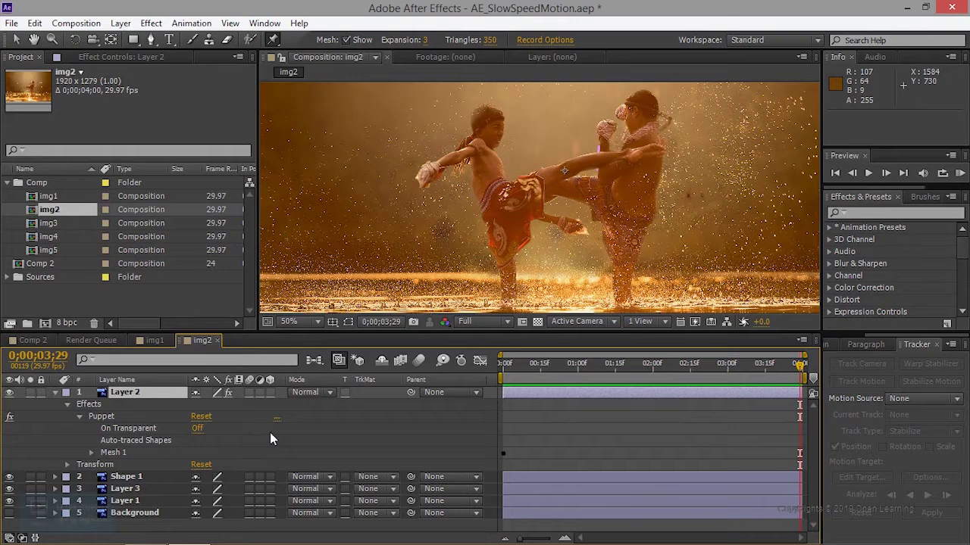
pyautogui.click(504, 454)
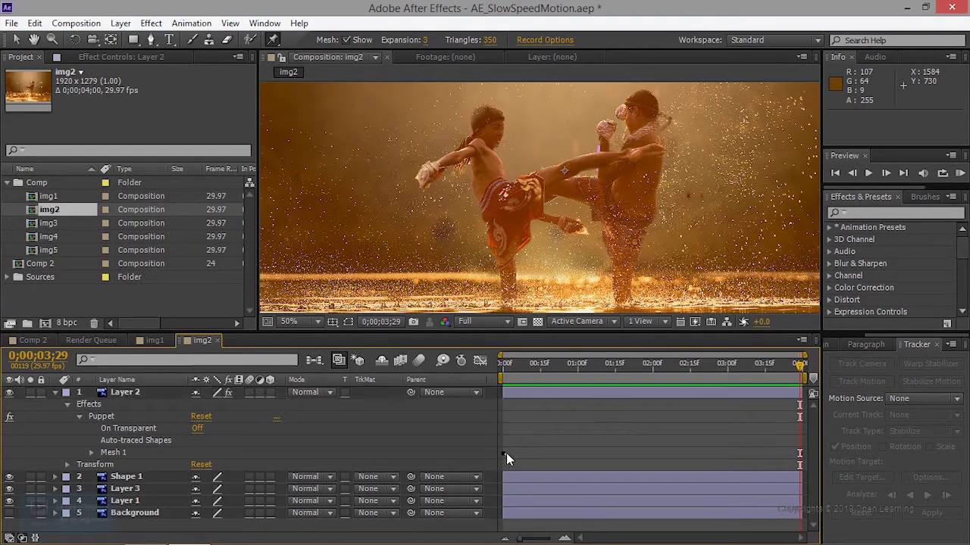
# - Expand Mesh 1 > Deform to list Layer 2's puppet pins
pyautogui.click(120, 452)
pyautogui.click(91, 453)
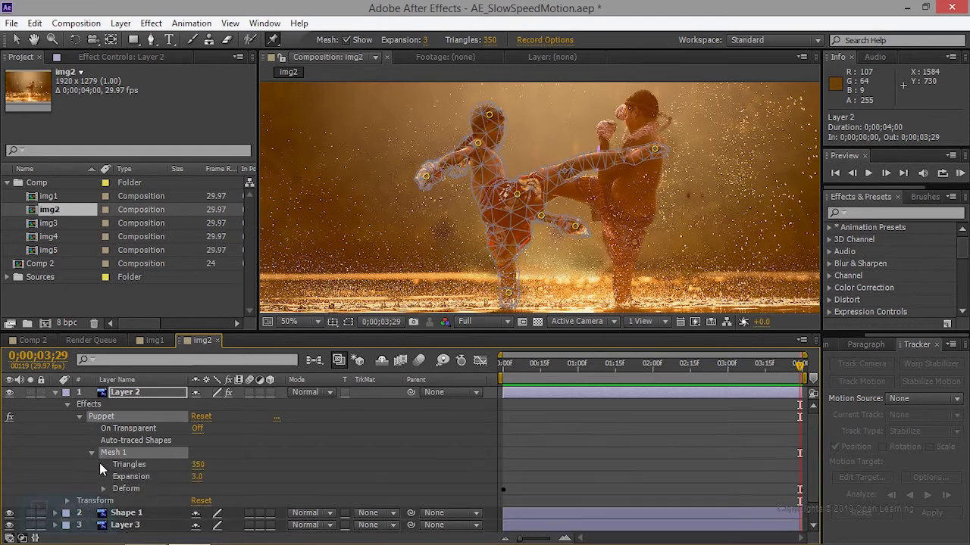
pyautogui.click(103, 489)
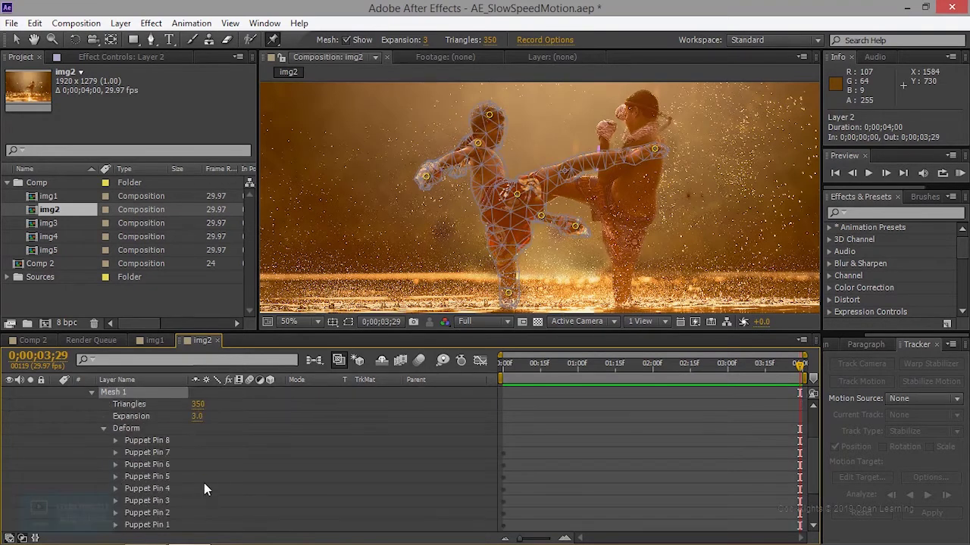
pyautogui.scroll(-3, 190, 483)
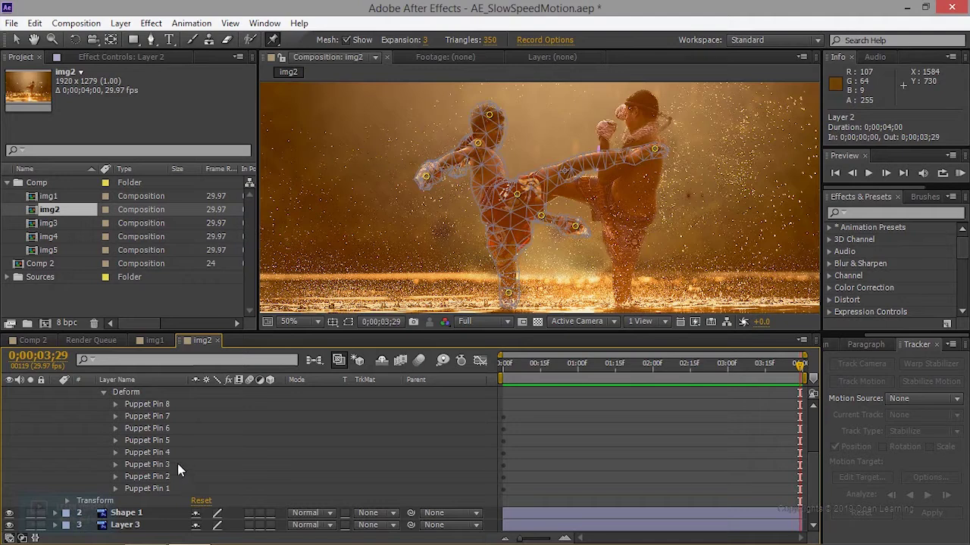
# - Place Puppet Pin 7's Position keyframes on the first and last frames
pyautogui.click(116, 417)
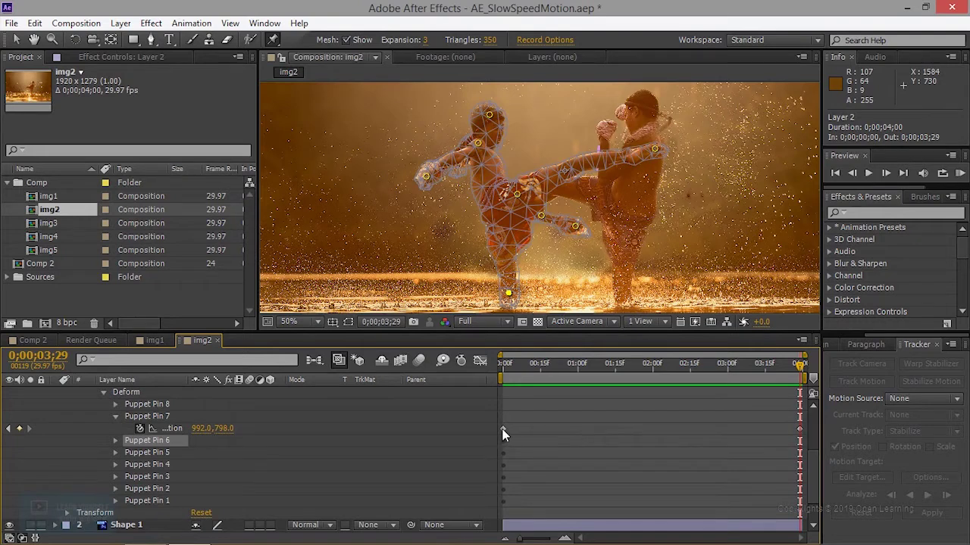
pyautogui.moveTo(503, 429); pyautogui.dragTo(638, 430)
pyautogui.press('Delete')
pyautogui.moveTo(505, 432); pyautogui.dragTo(509, 429)
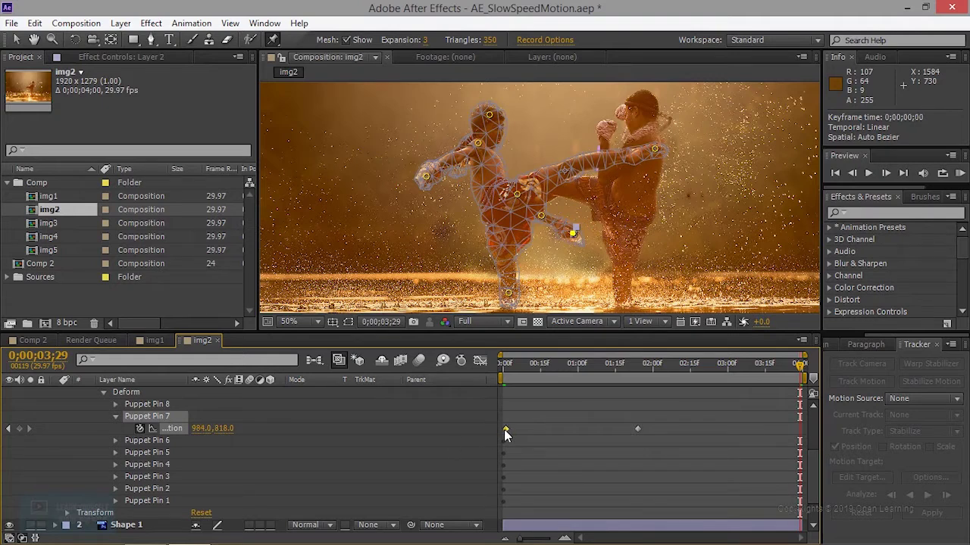
pyautogui.moveTo(638, 430); pyautogui.dragTo(735, 431)
pyautogui.moveTo(798, 430); pyautogui.dragTo(800, 430)
# - Move Puppet Pin 6's Position keyframe to the last frame
pyautogui.click(116, 441)
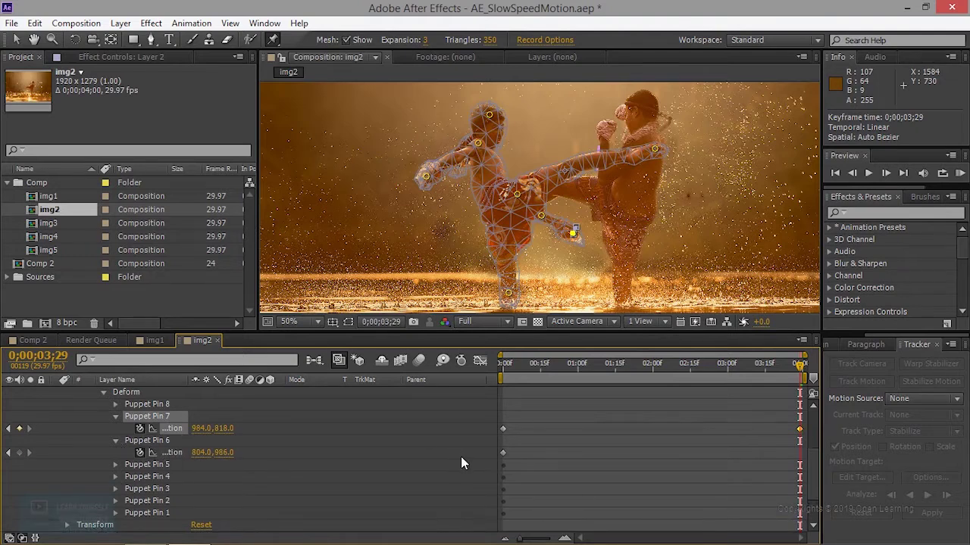
pyautogui.moveTo(506, 453); pyautogui.dragTo(689, 459)
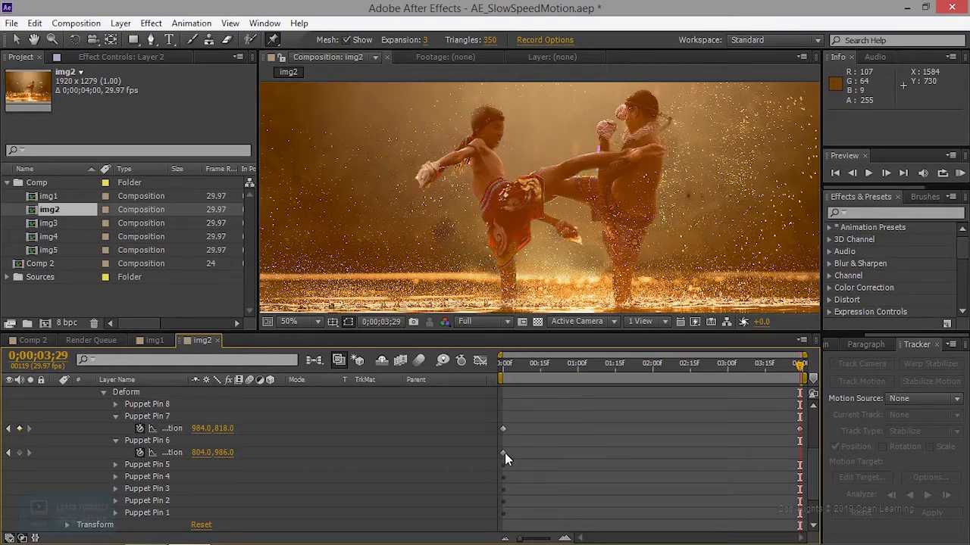
pyautogui.moveTo(503, 453); pyautogui.dragTo(696, 453)
pyautogui.moveTo(784, 455); pyautogui.dragTo(799, 455)
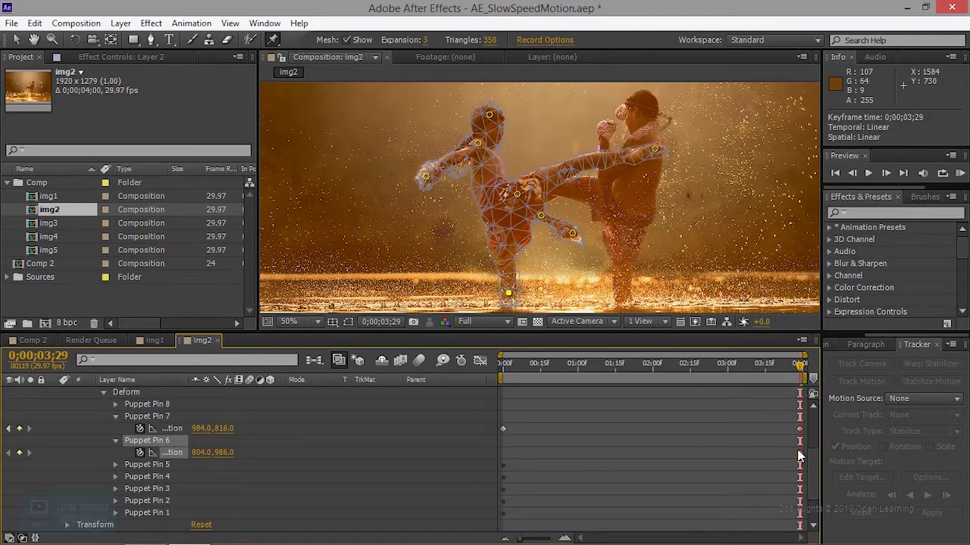
# - Spread Puppet Pin 5's Position keyframes so the later one sits near the end
pyautogui.click(116, 466)
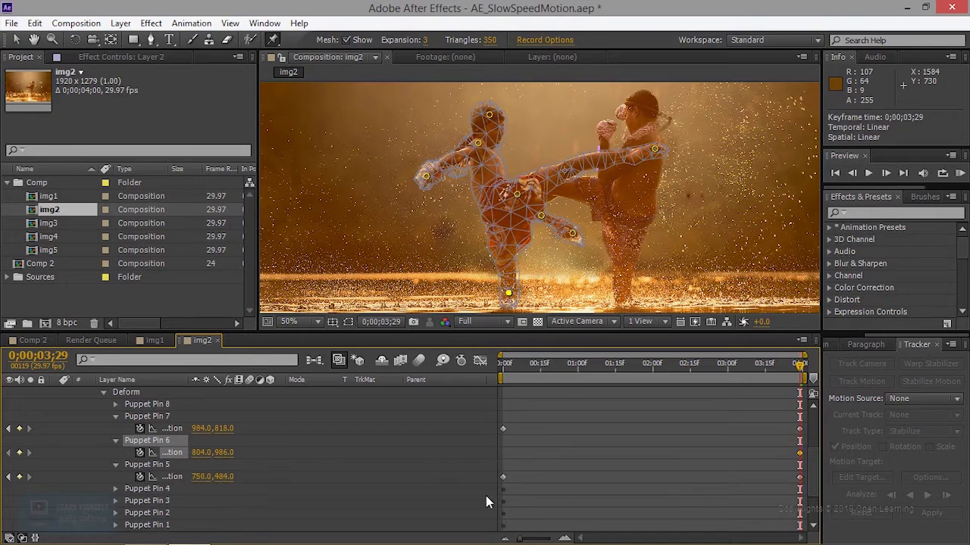
pyautogui.click(159, 464)
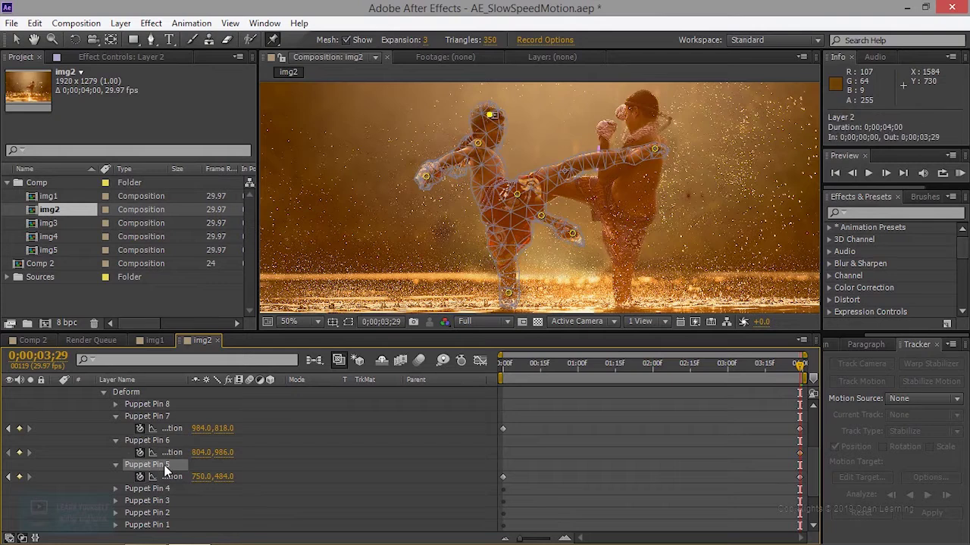
pyautogui.scroll(-3, 451, 472)
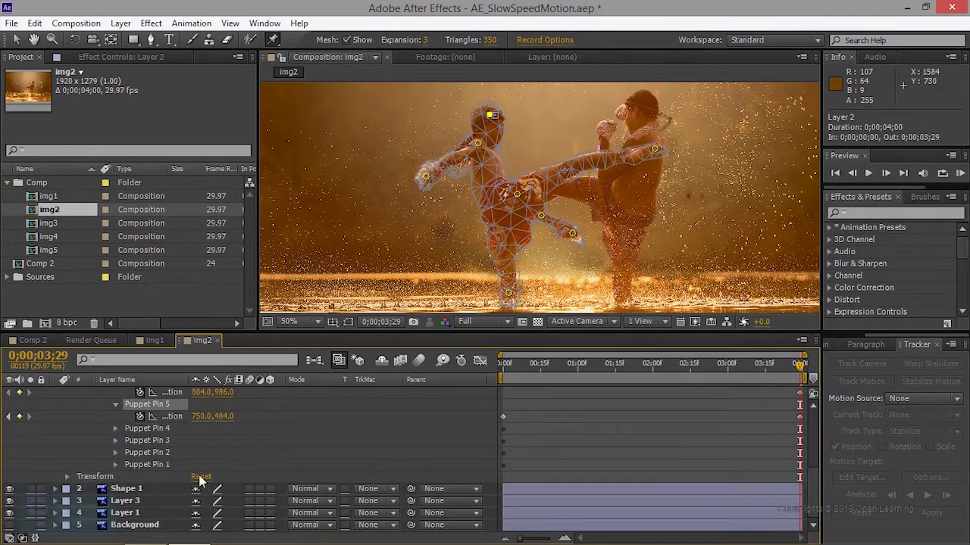
pyautogui.click(115, 428)
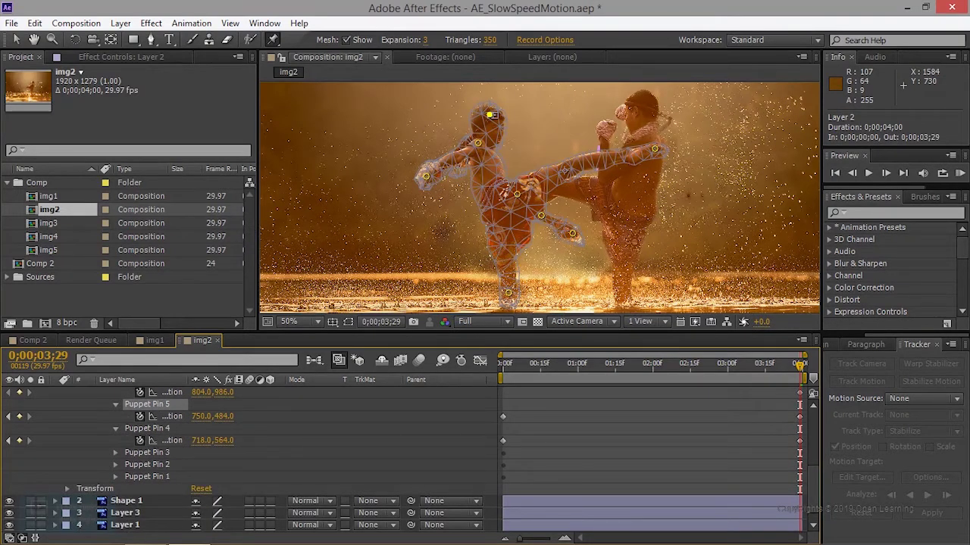
pyautogui.scroll(3, 599, 443)
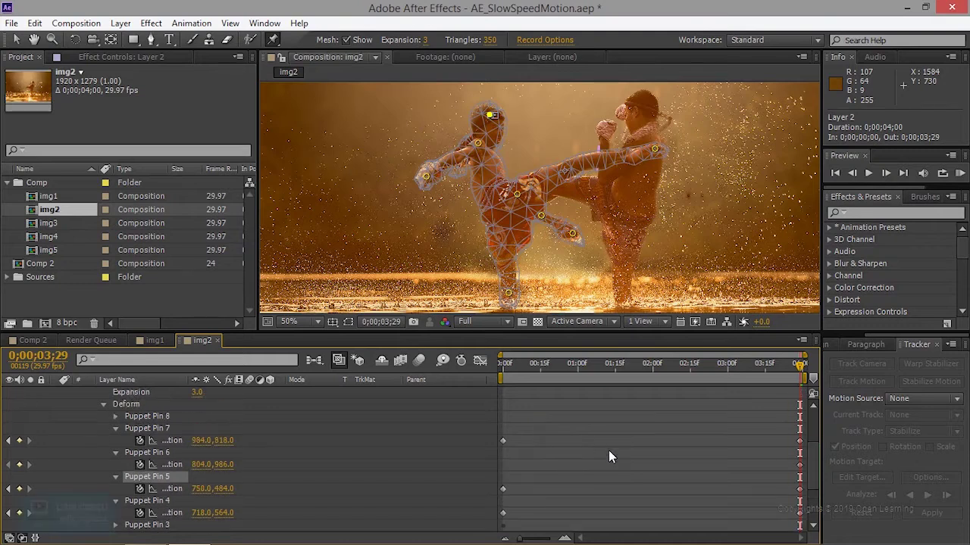
pyautogui.scroll(-2, 610, 456)
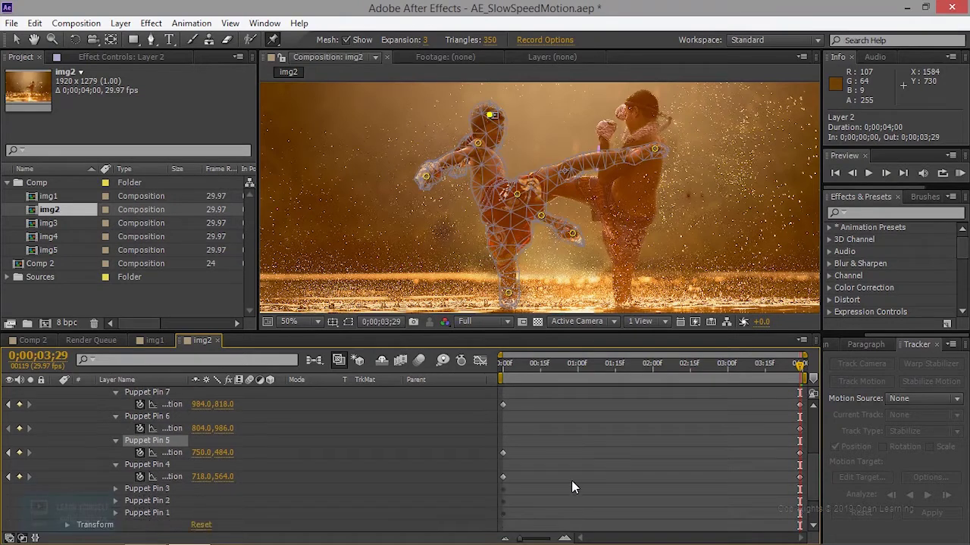
pyautogui.click(522, 457)
pyautogui.moveTo(602, 455)
pyautogui.mouseDown()
pyautogui.moveTo(497, 451)
pyautogui.moveTo(697, 452)
pyautogui.mouseUp()
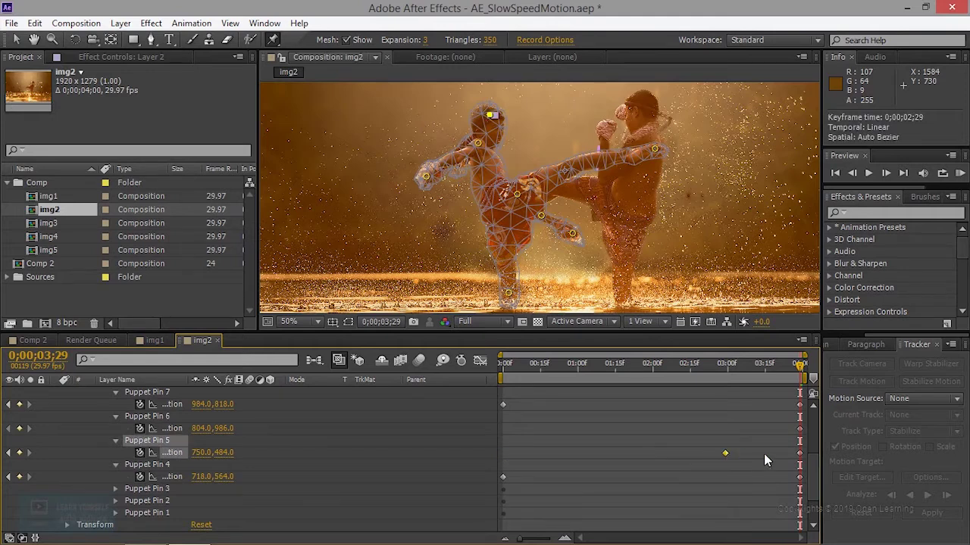
pyautogui.moveTo(801, 459); pyautogui.dragTo(502, 464)
pyautogui.moveTo(727, 452); pyautogui.dragTo(793, 452)
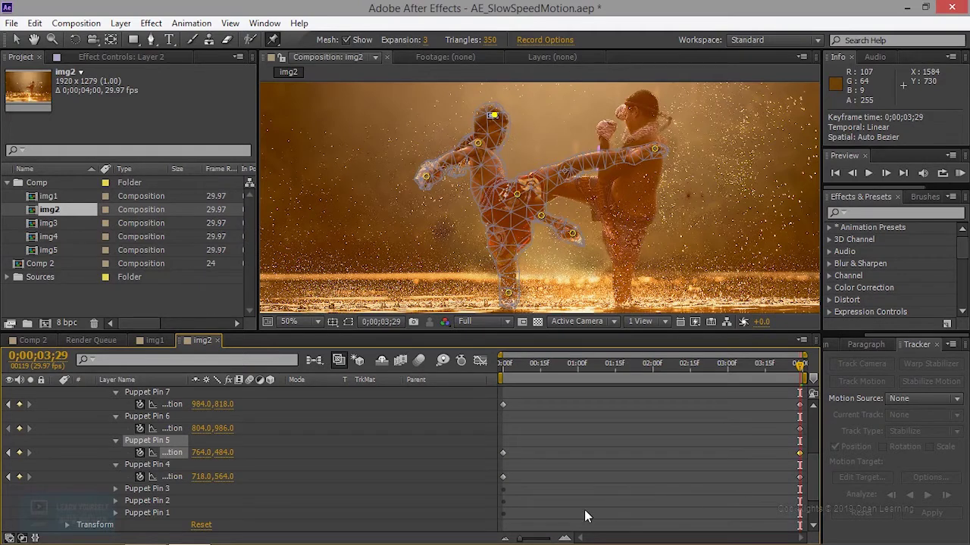
# - Place Puppet Pin 4's Position keyframes on the first and last frames
pyautogui.moveTo(502, 477); pyautogui.dragTo(731, 478)
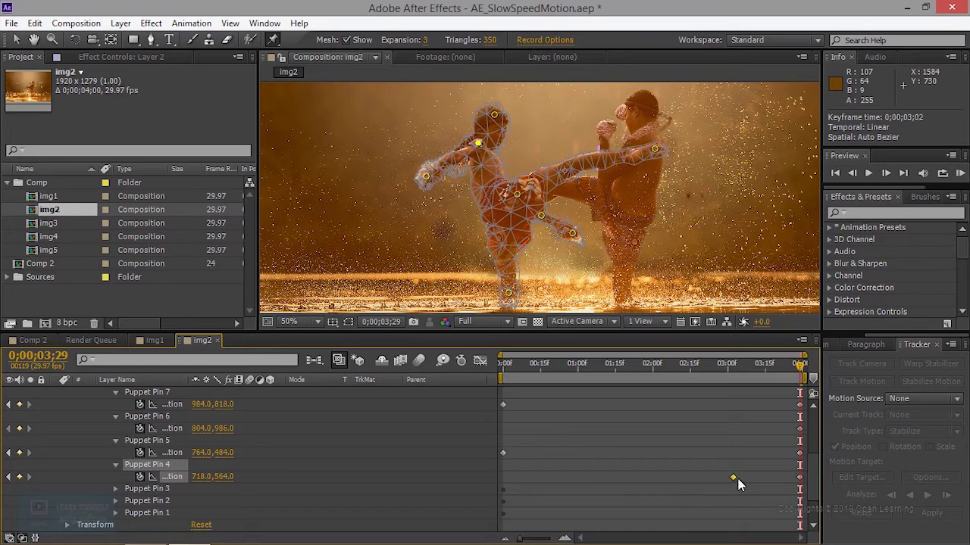
pyautogui.moveTo(800, 478); pyautogui.dragTo(502, 478)
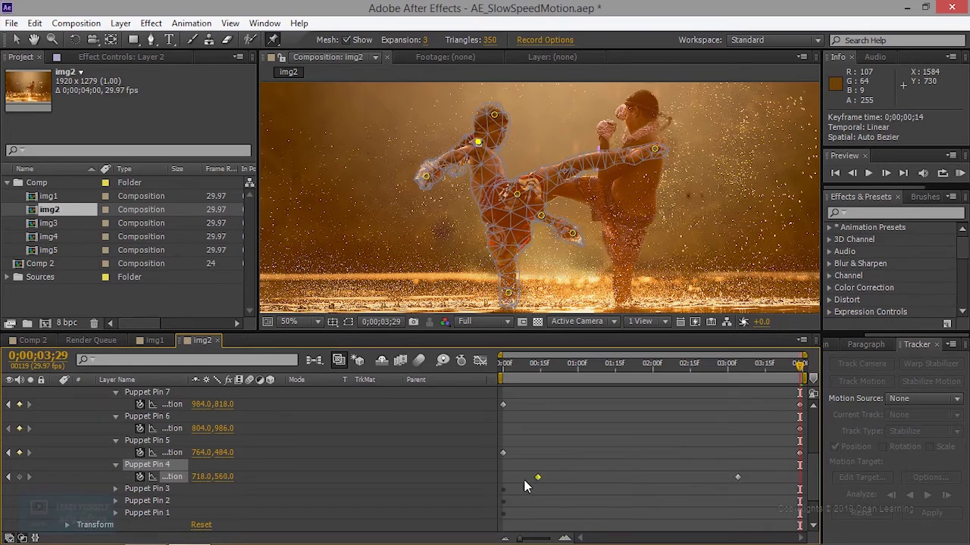
pyautogui.moveTo(737, 477); pyautogui.dragTo(799, 478)
pyautogui.scroll(-2, 219, 494)
# - Check Puppet Pin 3's end keyframe, reveal Pins 2 and 1, and play the animation
pyautogui.click(115, 453)
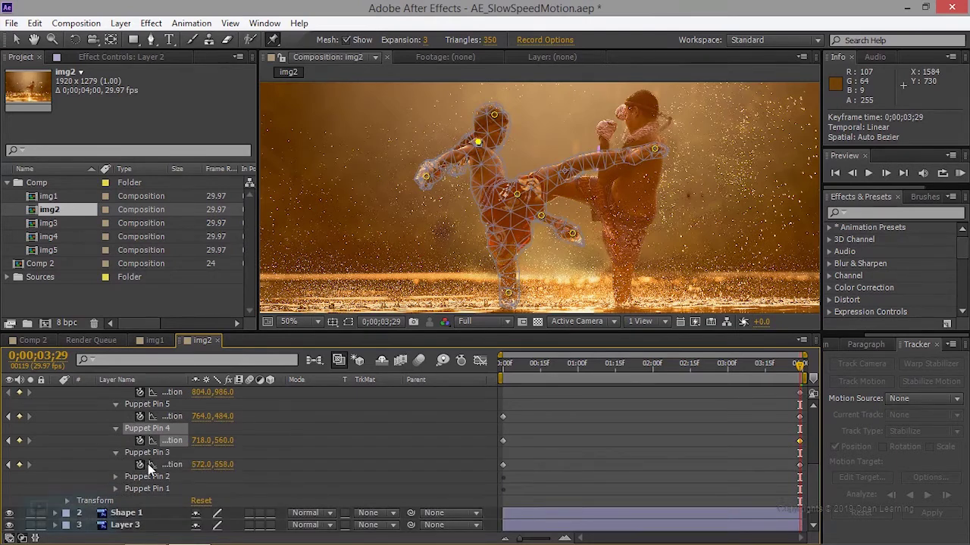
pyautogui.click(156, 452)
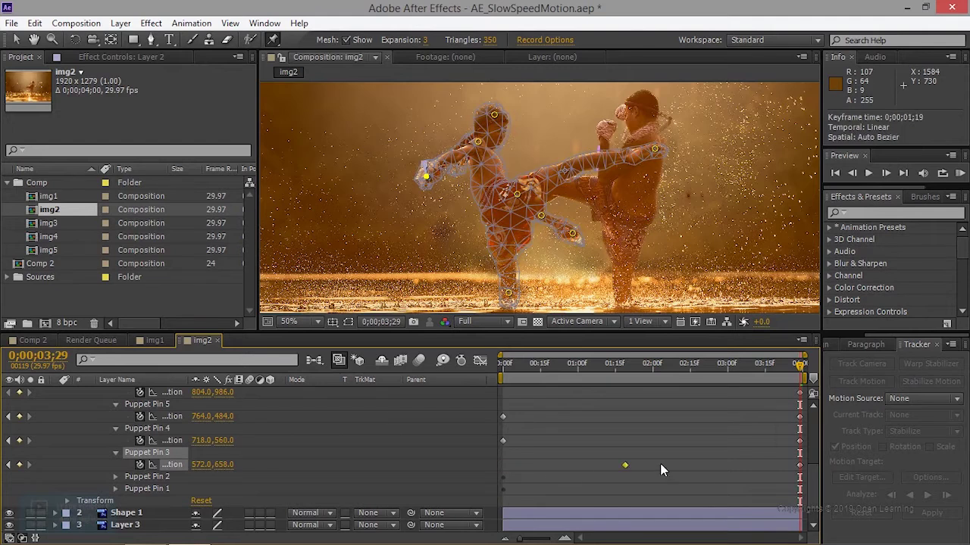
pyautogui.click(802, 464)
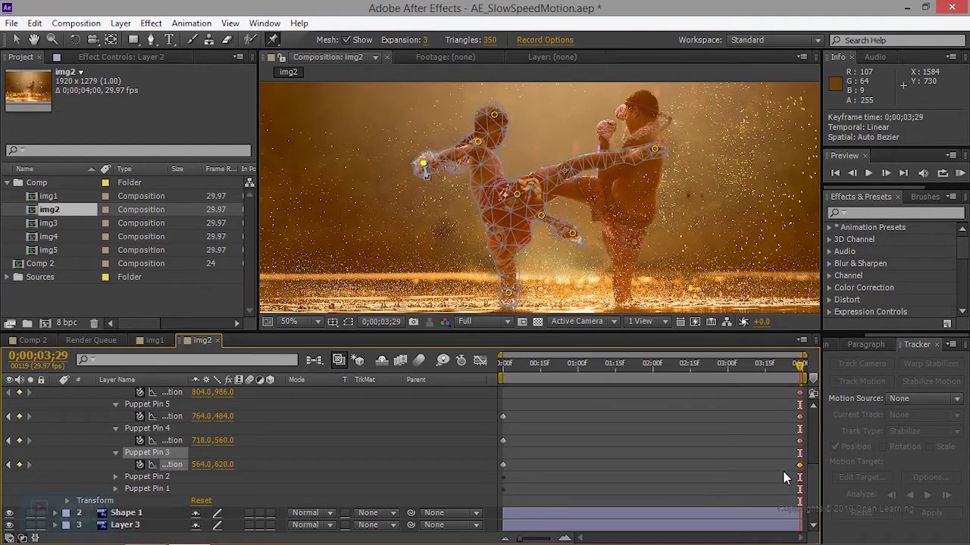
pyautogui.click(138, 478)
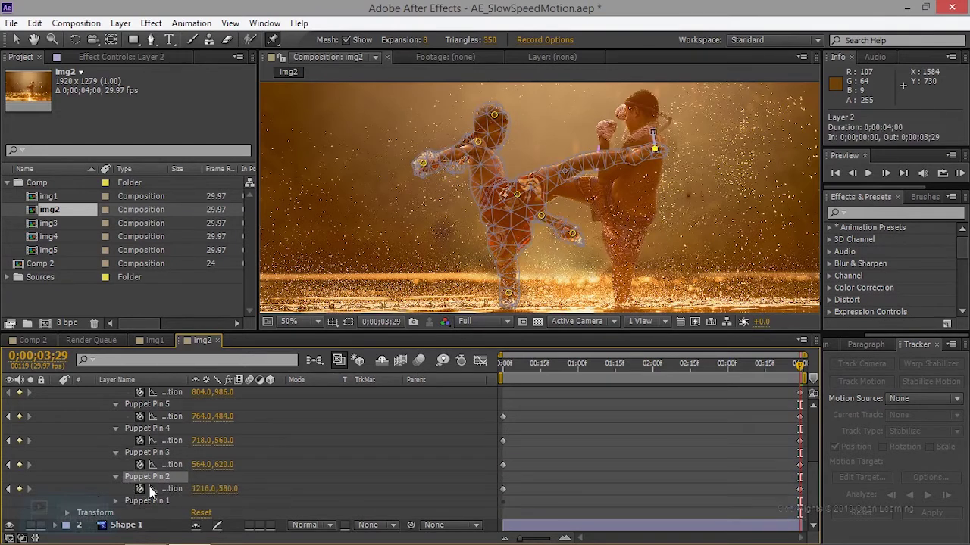
pyautogui.click(115, 501)
pyautogui.press('space')
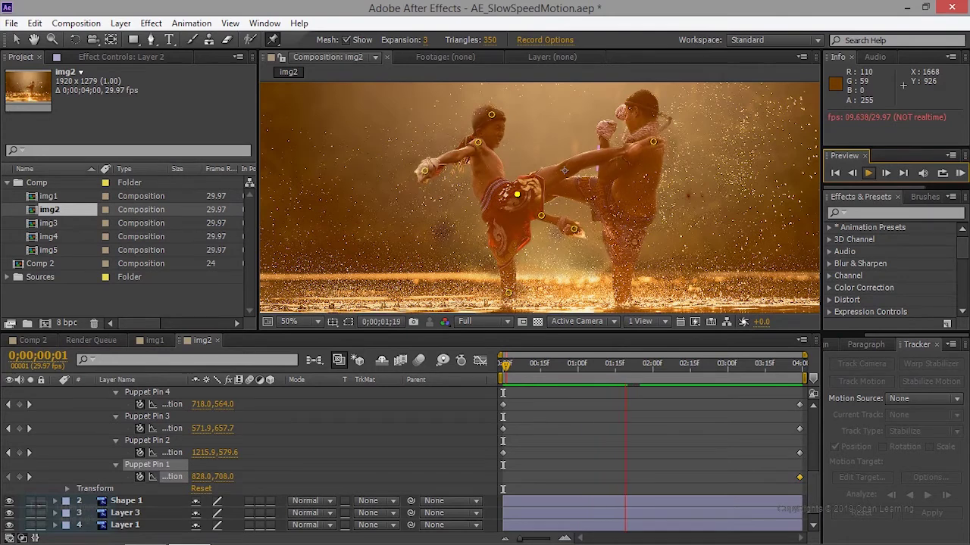
# - Move the fist pin's keyframes to 0;00;00;00 and 0;00;03;29, then preview the slow kick
pyautogui.click(867, 172)
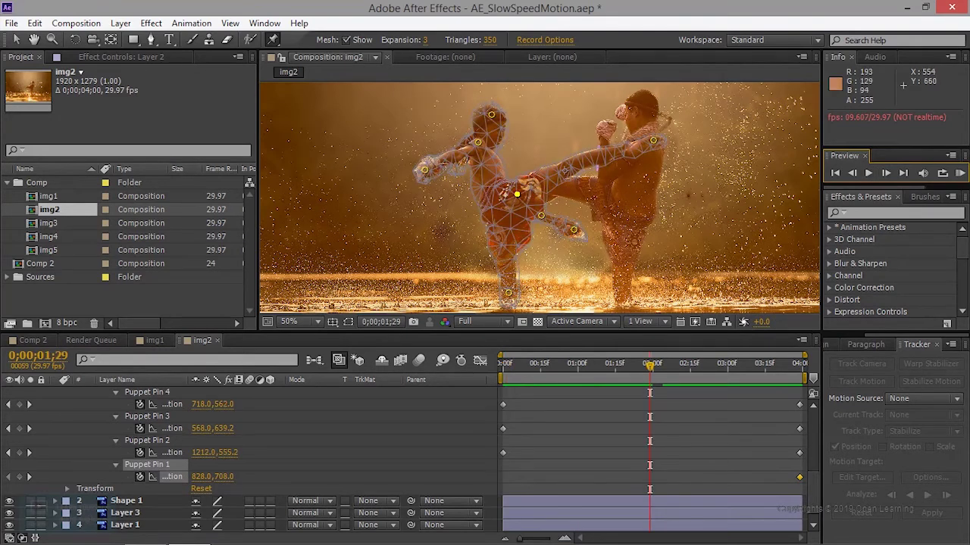
pyautogui.click(16, 40)
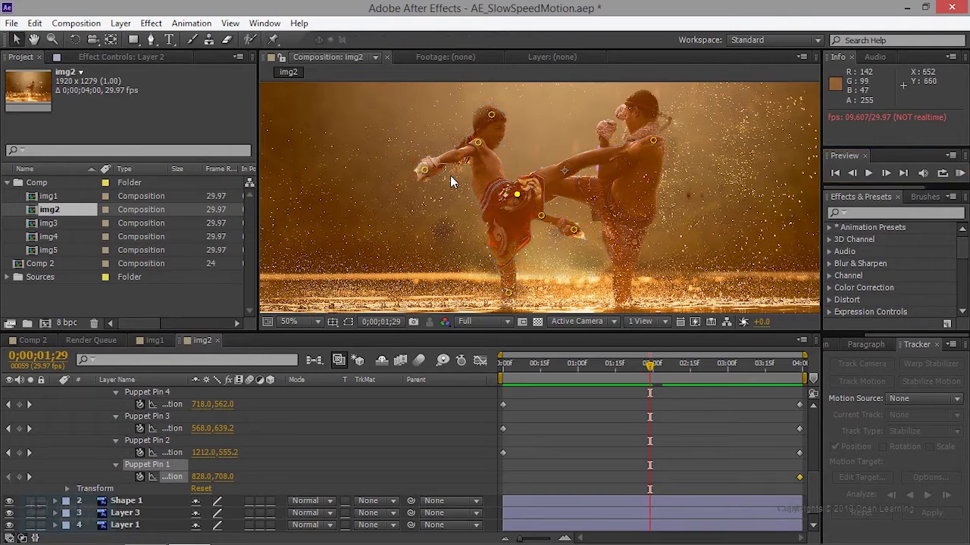
pyautogui.click(425, 170)
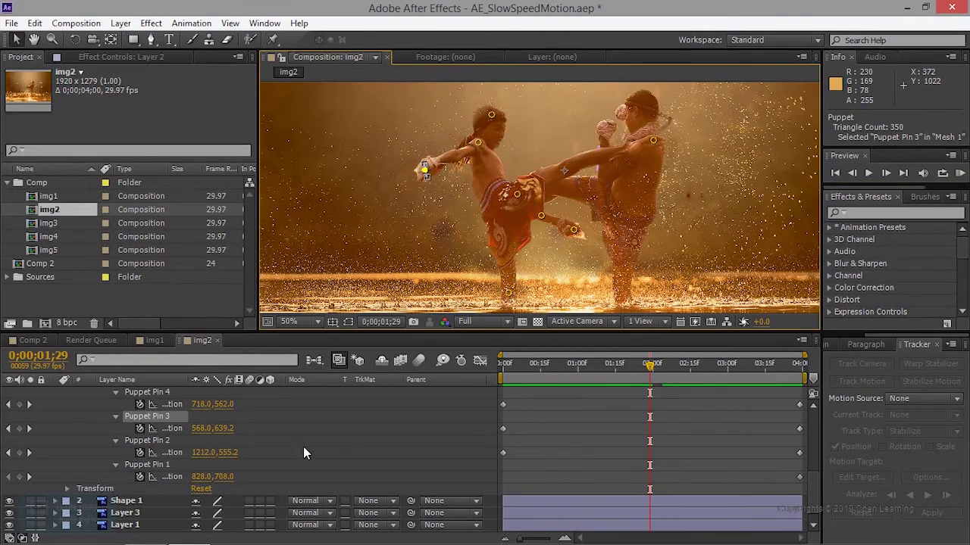
pyautogui.moveTo(508, 429); pyautogui.dragTo(687, 429)
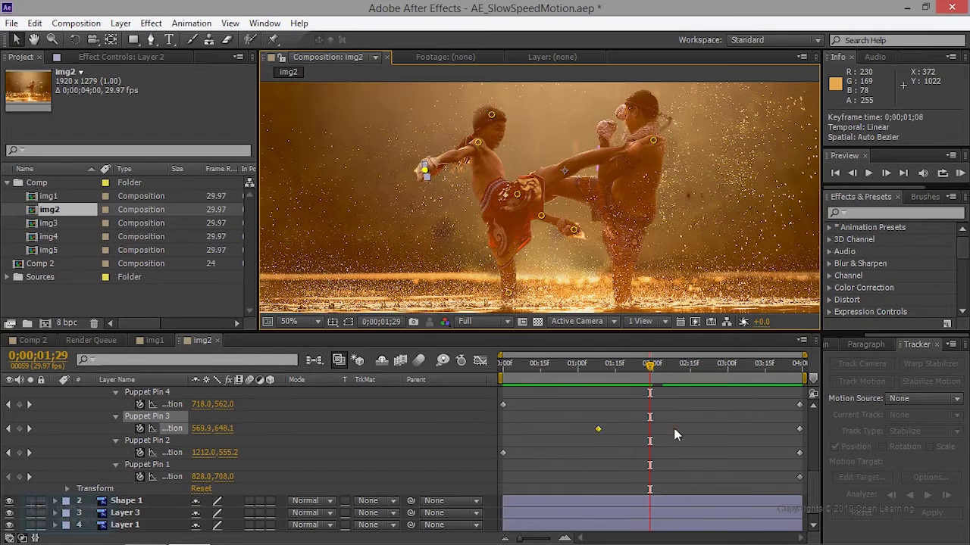
pyautogui.moveTo(547, 427); pyautogui.dragTo(503, 425)
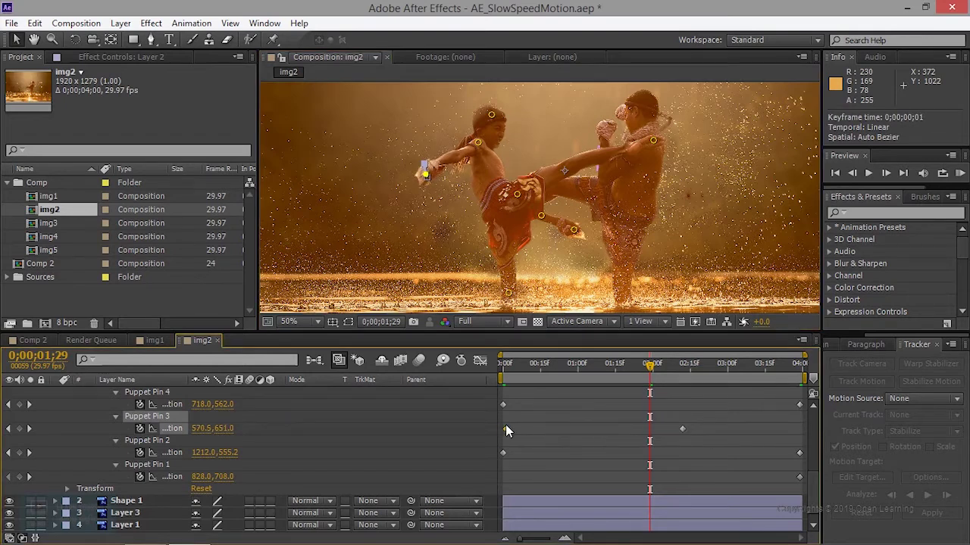
pyautogui.moveTo(682, 429); pyautogui.dragTo(801, 428)
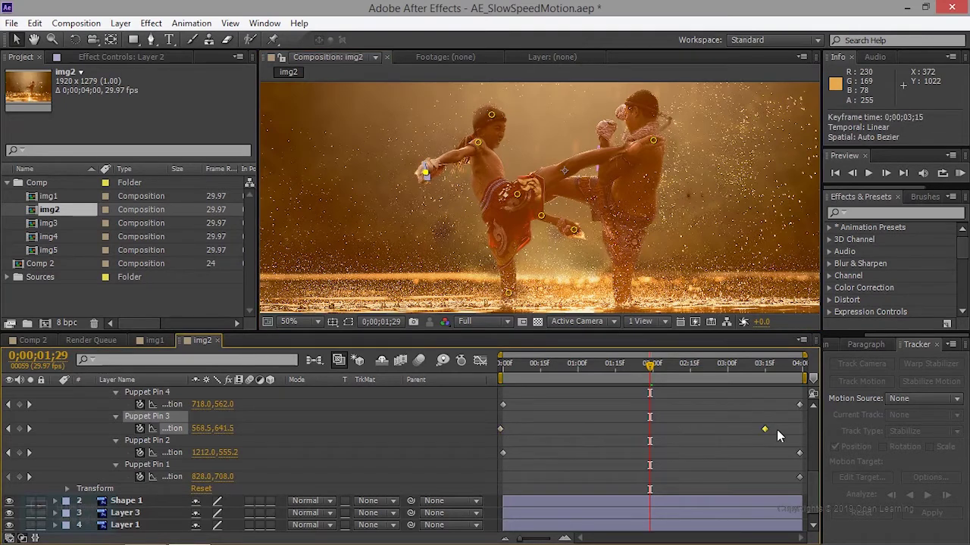
pyautogui.click(869, 179)
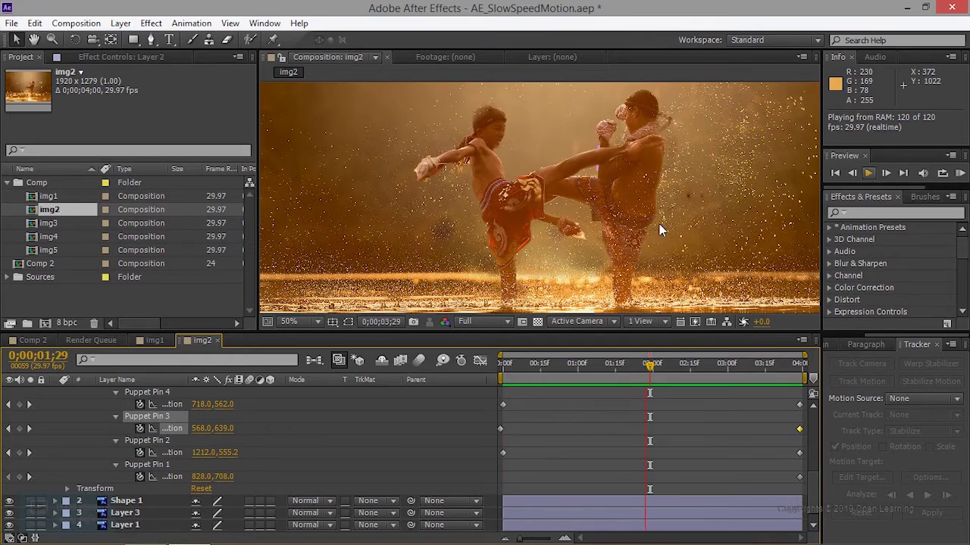
# - Stop playback, frame the composition, collapse Layer 2, and undo an accidental Layer 1 move
pyautogui.press('space')
pyautogui.scroll(-2, 668, 257)
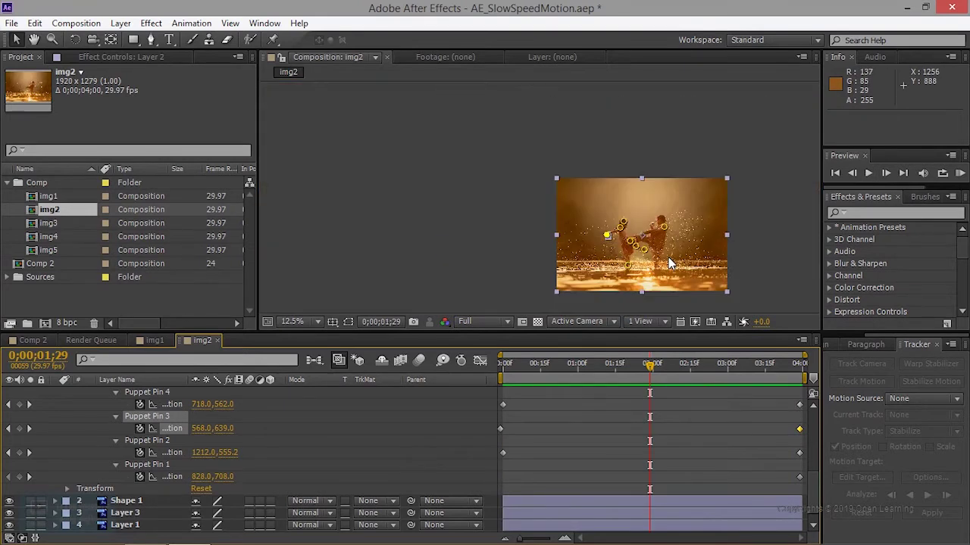
pyautogui.scroll(1, 668, 257)
pyautogui.moveTo(668, 257); pyautogui.dragTo(593, 267)
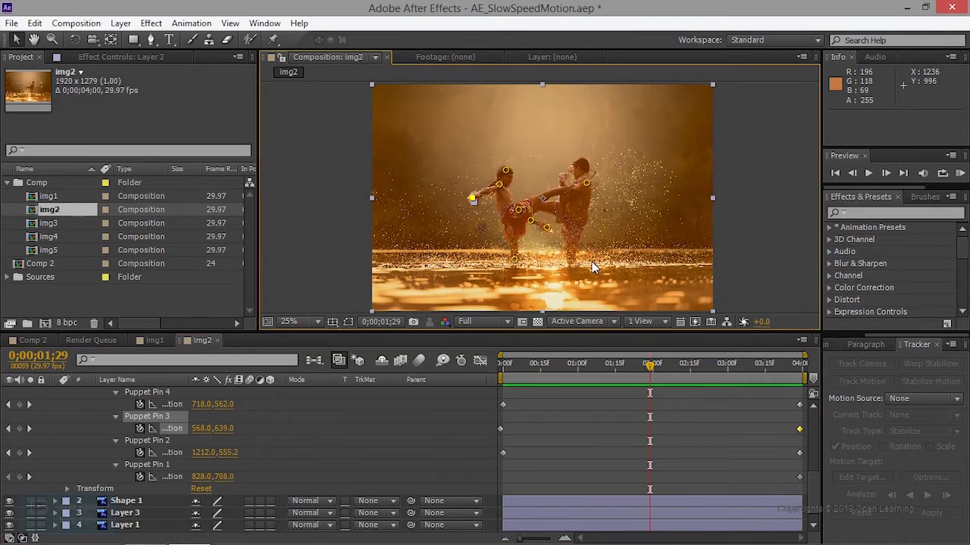
pyautogui.scroll(5, 120, 459)
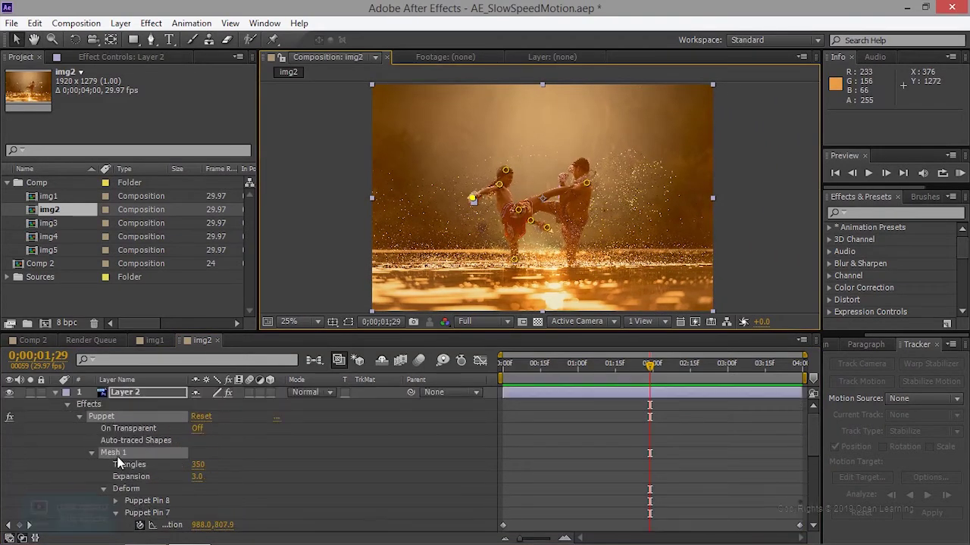
pyautogui.click(54, 393)
pyautogui.click(331, 241)
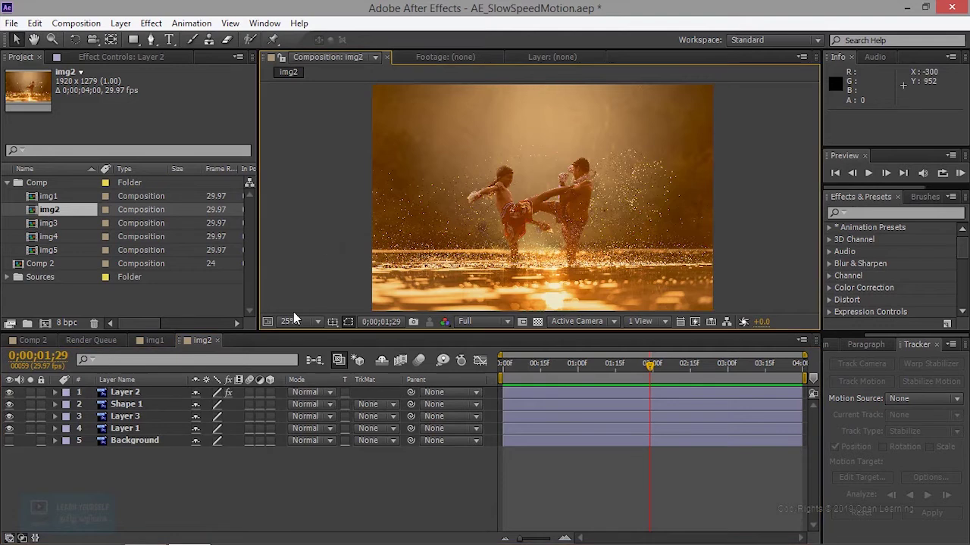
pyautogui.click(127, 430)
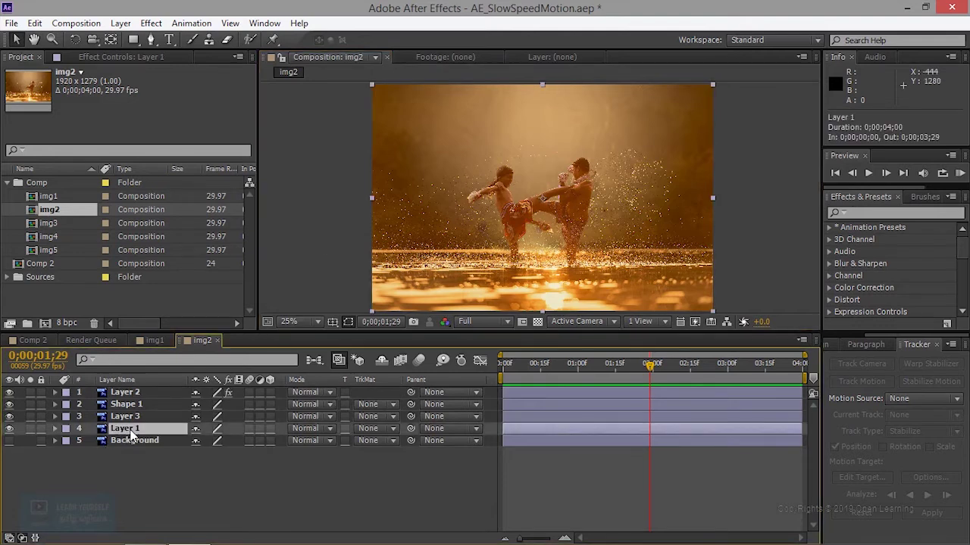
pyautogui.moveTo(592, 250)
pyautogui.mouseDown()
pyautogui.moveTo(632, 249)
pyautogui.moveTo(592, 249)
pyautogui.mouseUp()
pyautogui.hotkey('ctrl', 'z')
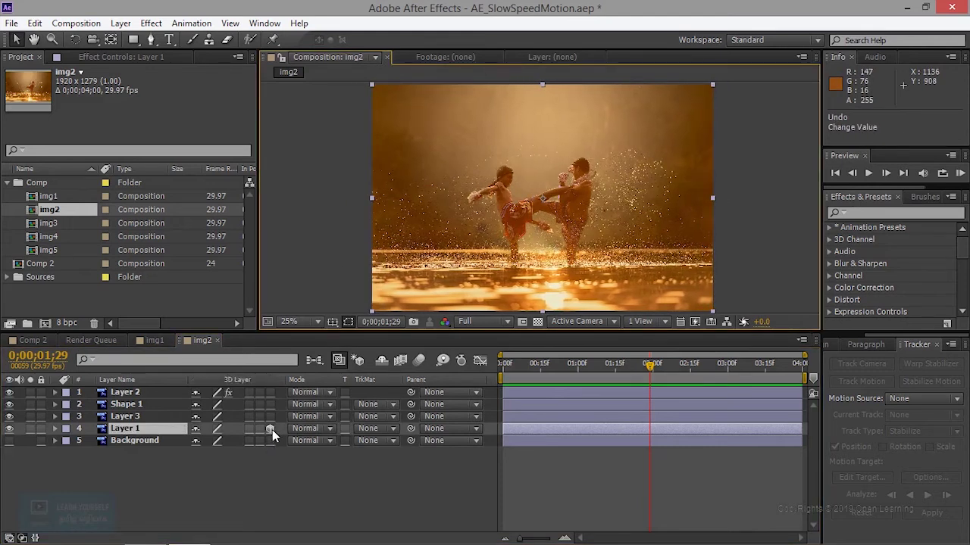
# - Enable 3D on Layer 1, Layer 3, Shape 1, Layer 2 and Background
pyautogui.click(271, 428)
pyautogui.click(270, 416)
pyautogui.click(271, 404)
pyautogui.click(270, 391)
pyautogui.click(271, 441)
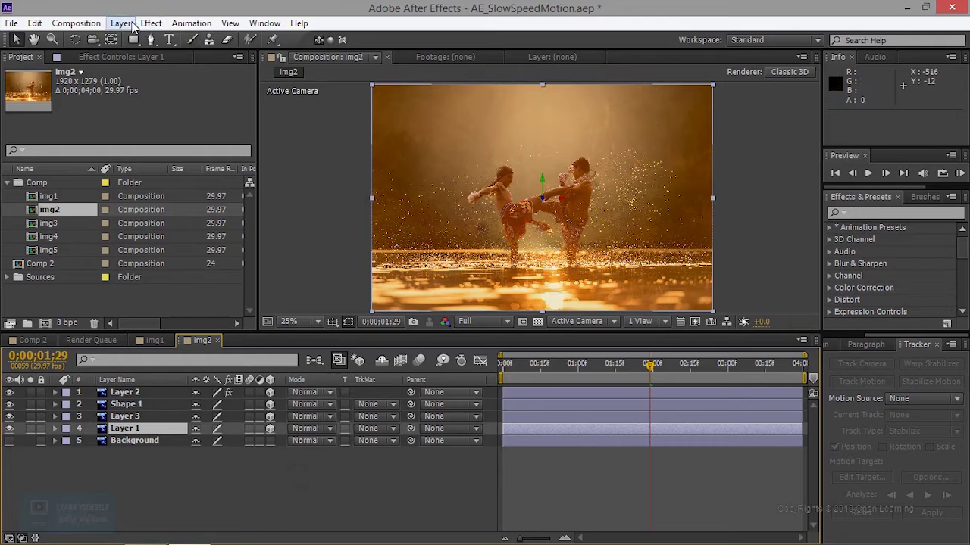
# - Add a new Camera 1 layer to the img2 composition with default settings
pyautogui.click(121, 22)
pyautogui.moveTo(263, 39)
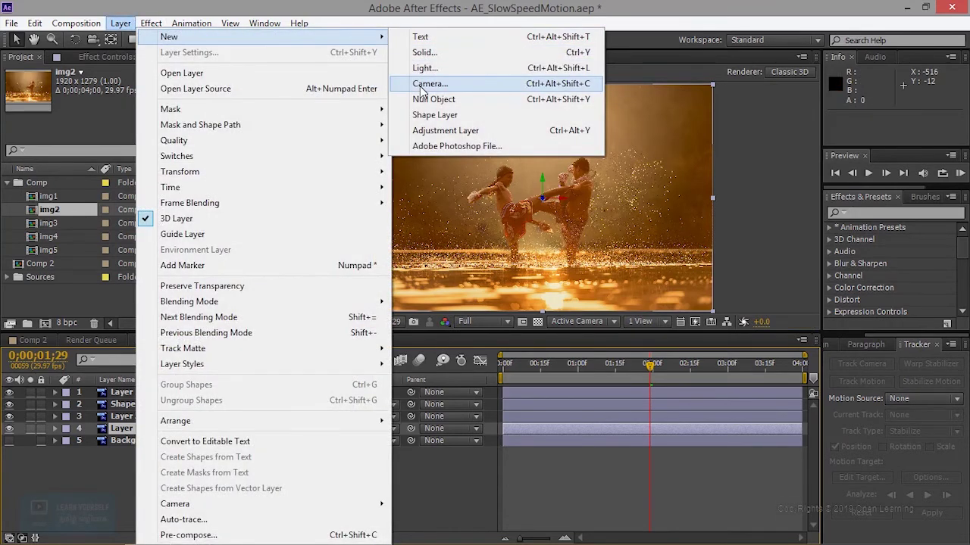
pyautogui.click(516, 83)
pyautogui.click(640, 398)
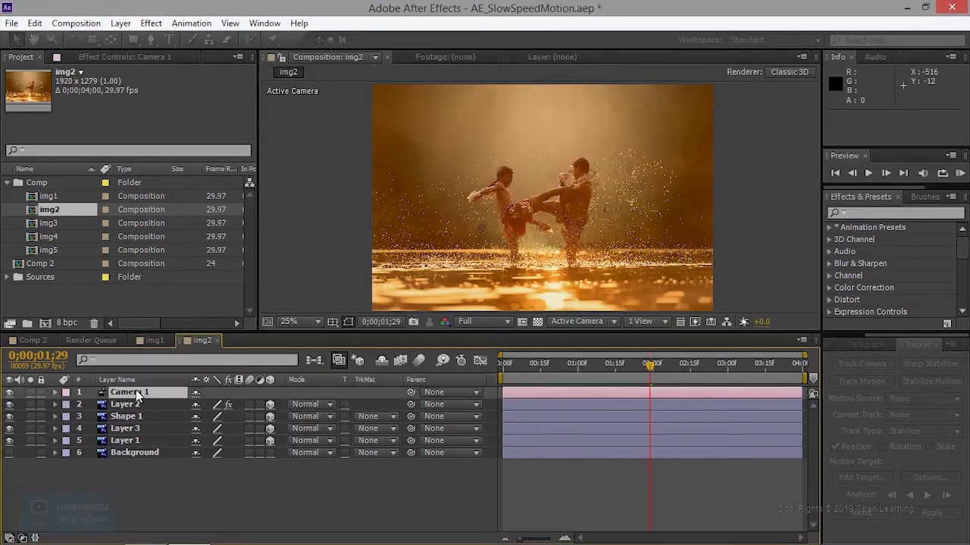
# - At 0;00;00;19, set Position, Orientation and X/Y/Z Rotation keyframes on Camera 1
pyautogui.click(551, 365)
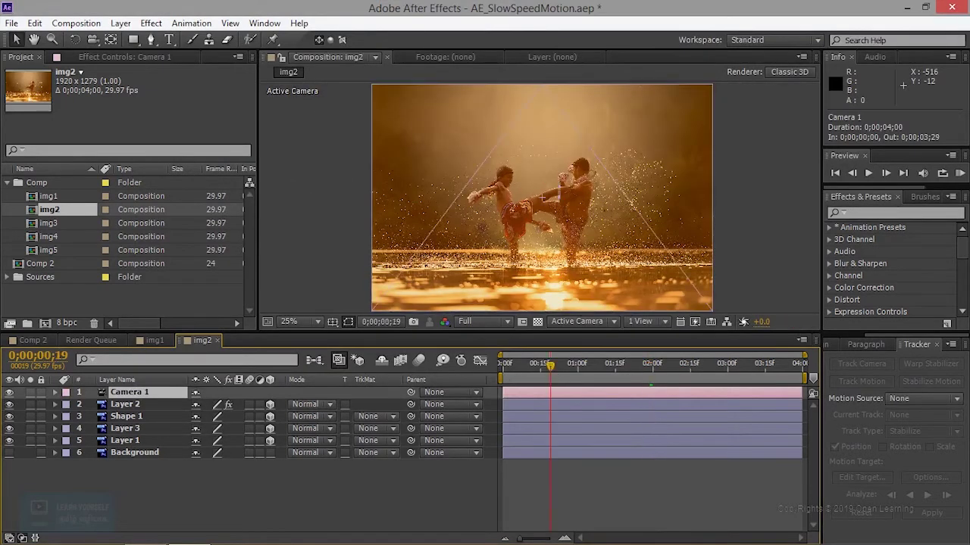
pyautogui.click(56, 393)
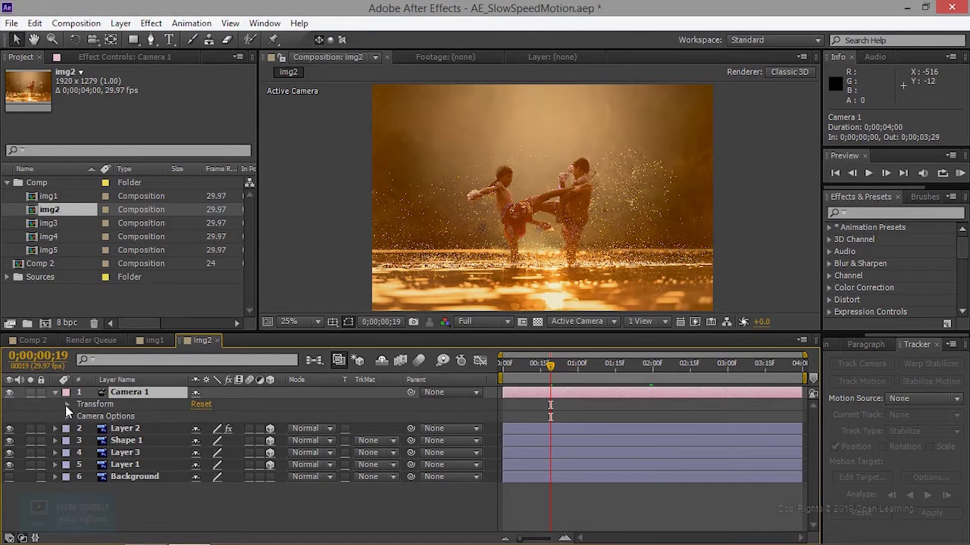
pyautogui.click(66, 406)
pyautogui.click(92, 429)
pyautogui.click(91, 441)
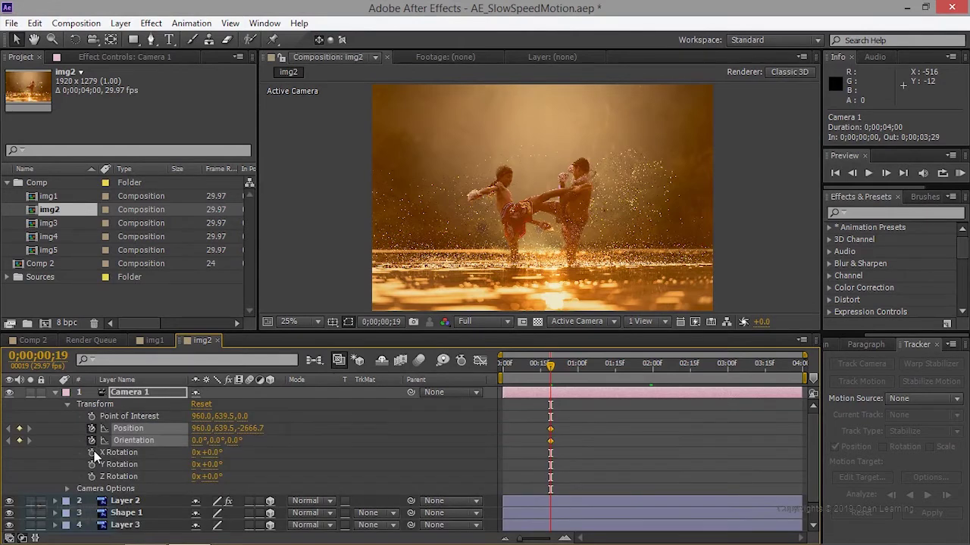
pyautogui.click(91, 453)
pyautogui.click(92, 465)
pyautogui.click(92, 477)
pyautogui.click(92, 465)
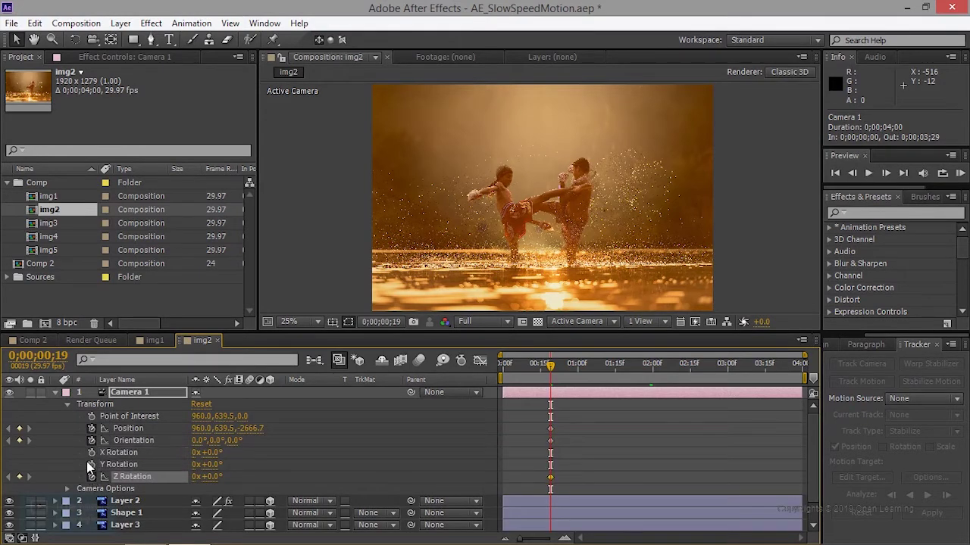
pyautogui.click(91, 465)
pyautogui.click(92, 453)
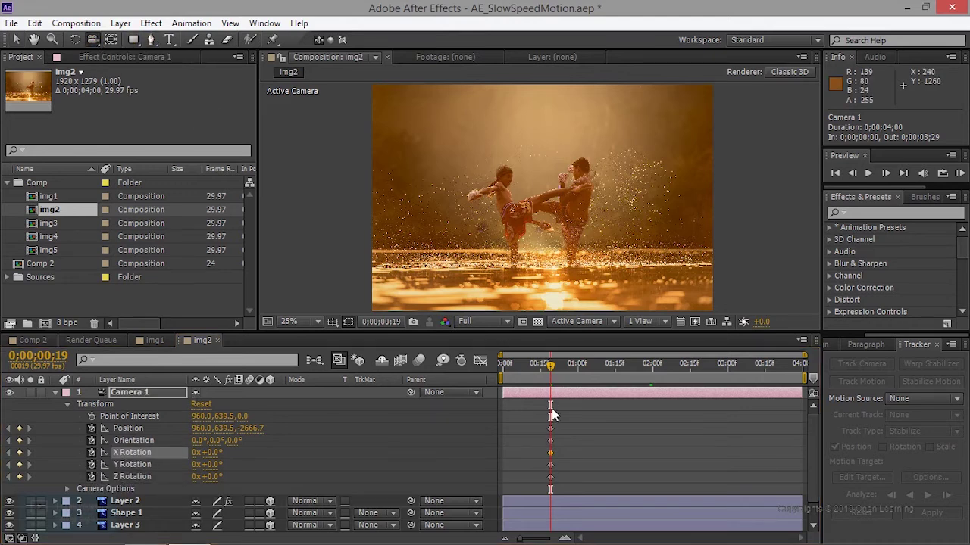
# - Move the camera keyframes to the start, end the camera at 1089.9, 639.5, -2479.3 at 3;29, and preview
pyautogui.moveTo(577, 486); pyautogui.dragTo(520, 396)
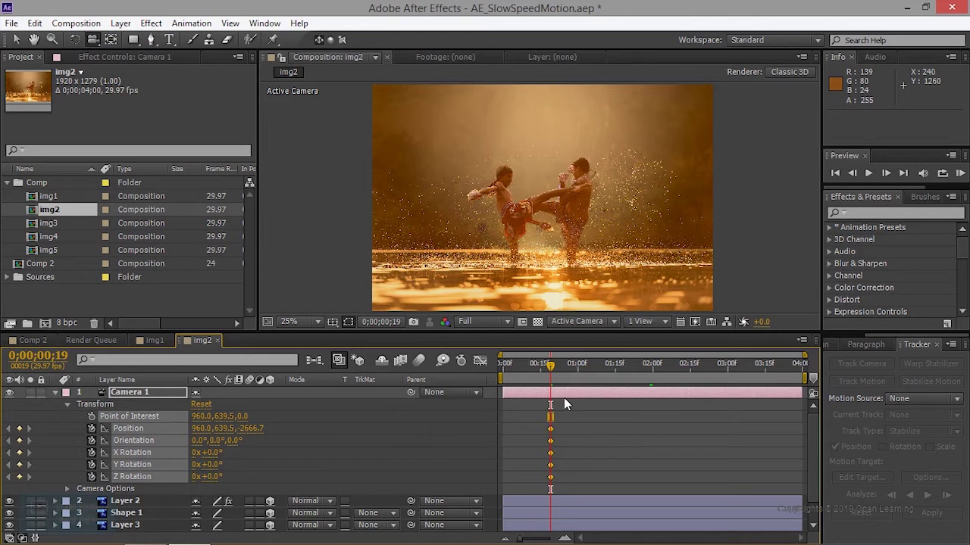
pyautogui.moveTo(552, 437); pyautogui.dragTo(508, 441)
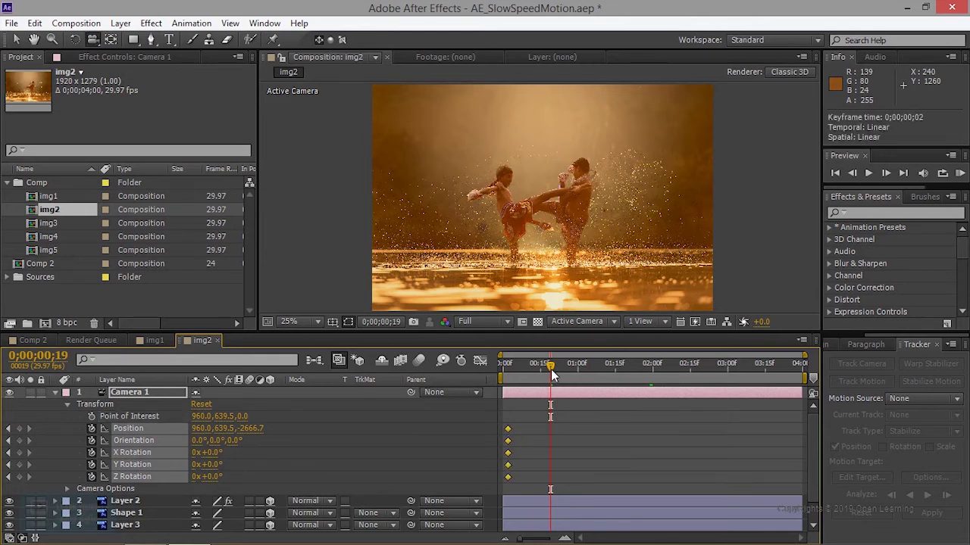
pyautogui.moveTo(639, 363); pyautogui.dragTo(824, 362)
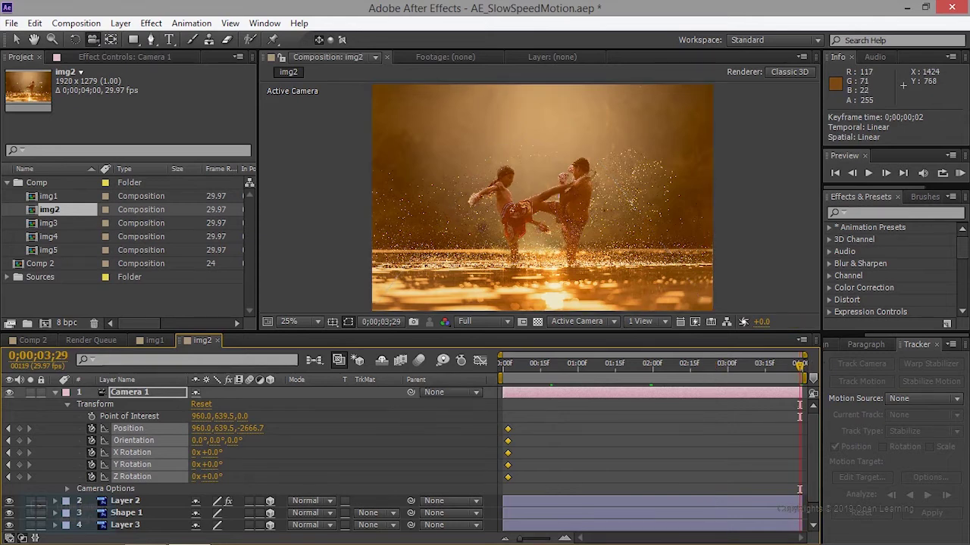
pyautogui.moveTo(542, 197); pyautogui.dragTo(542, 263)
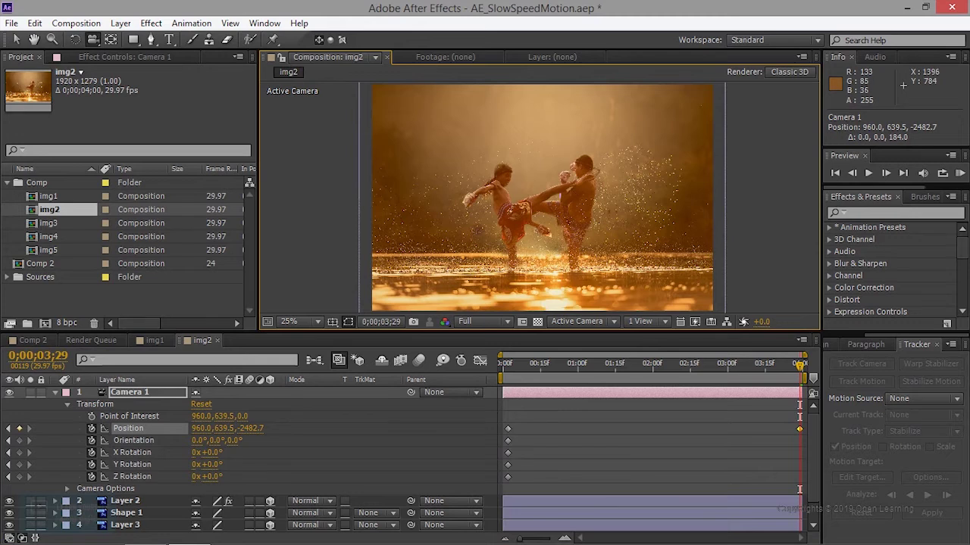
pyautogui.moveTo(592, 222); pyautogui.dragTo(508, 299)
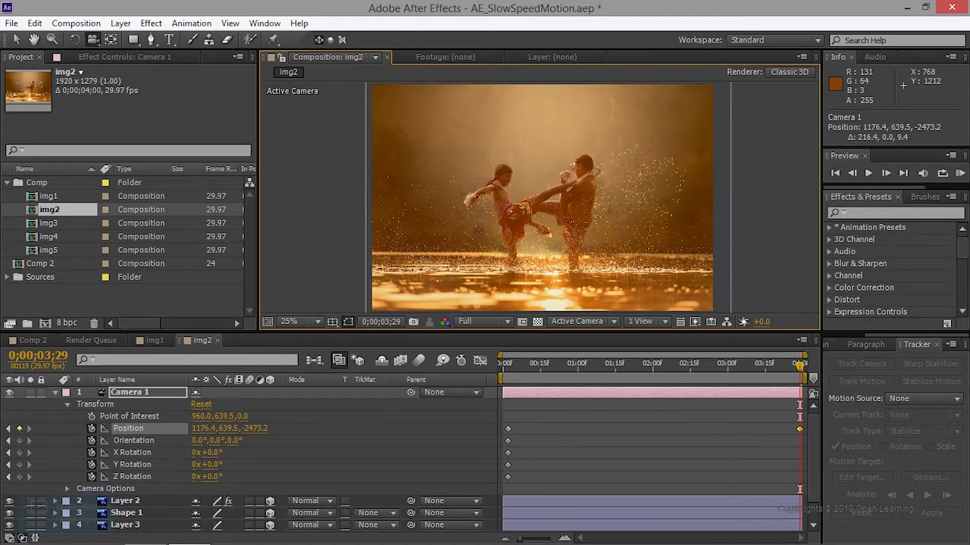
pyautogui.moveTo(517, 313); pyautogui.dragTo(602, 228)
pyautogui.press('KP_0')
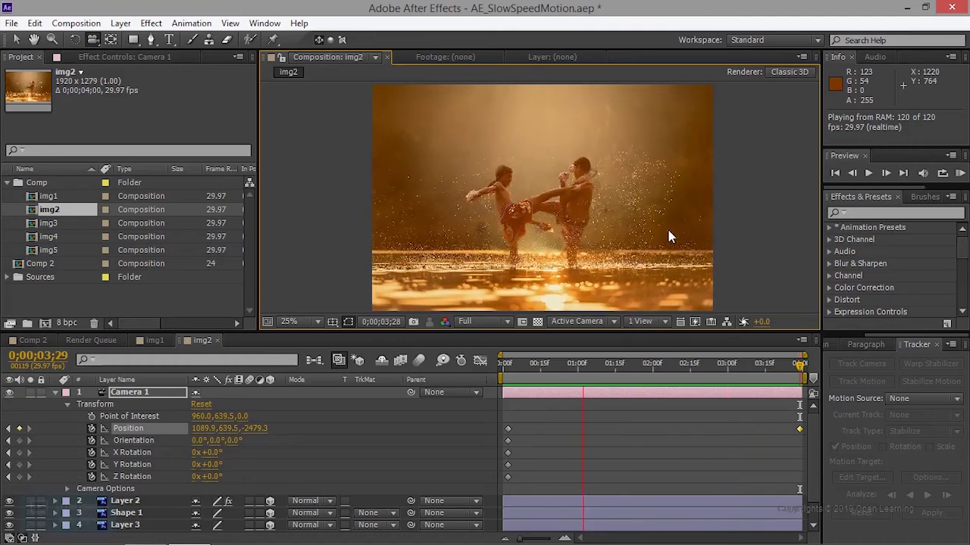
pyautogui.scroll(2, 732, 215)
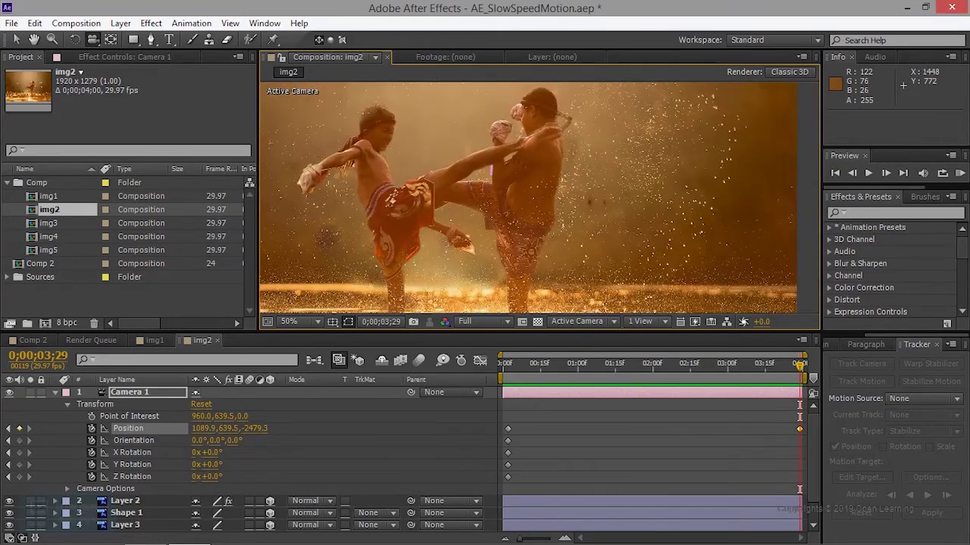
pyautogui.press('KP_0')
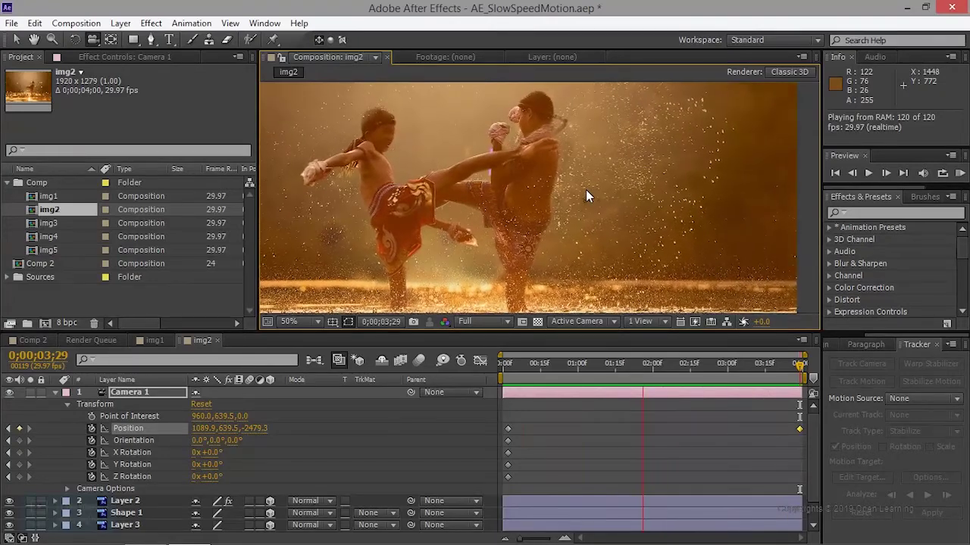
pyautogui.click(14, 49)
pyautogui.scroll(-2, 543, 237)
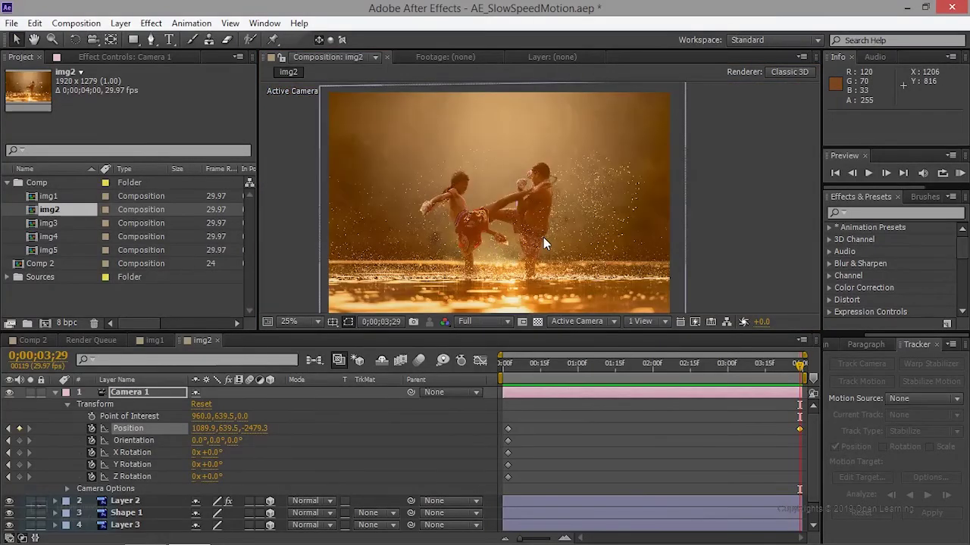
pyautogui.moveTo(543, 238); pyautogui.dragTo(617, 227)
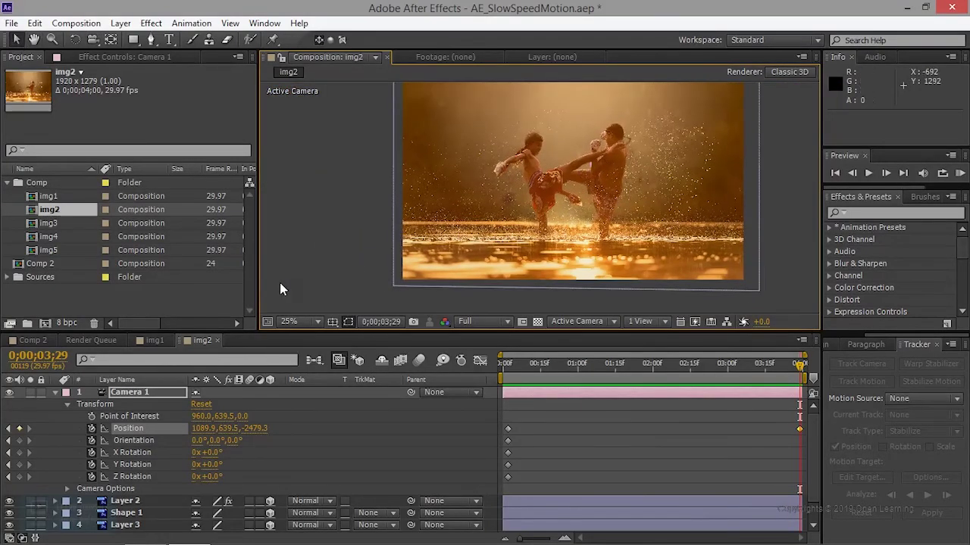